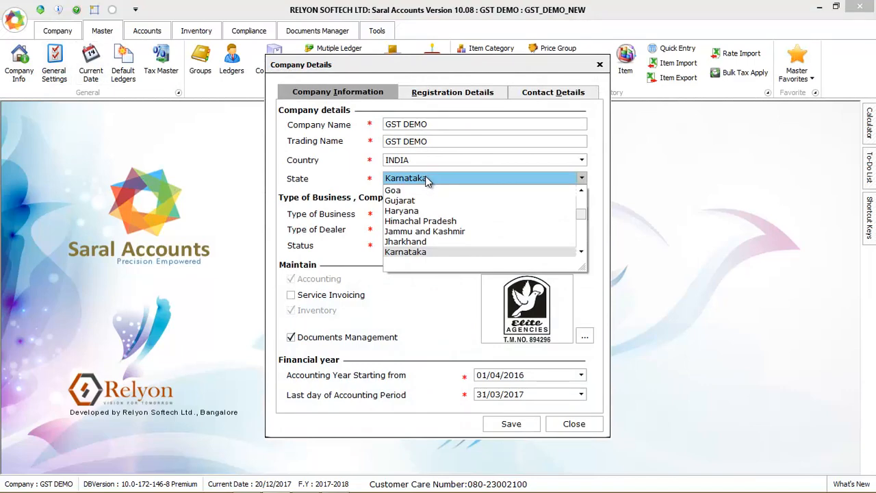
Step: Confirm Karnataka as state and Regular as dealer type, and check the GST effective date
left_click(426, 180)
left_click(422, 231)
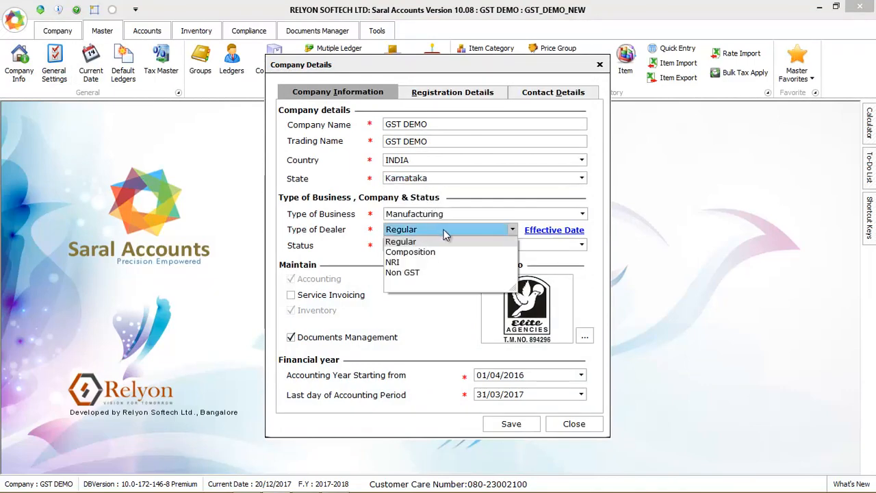
left_click(443, 229)
left_click(551, 230)
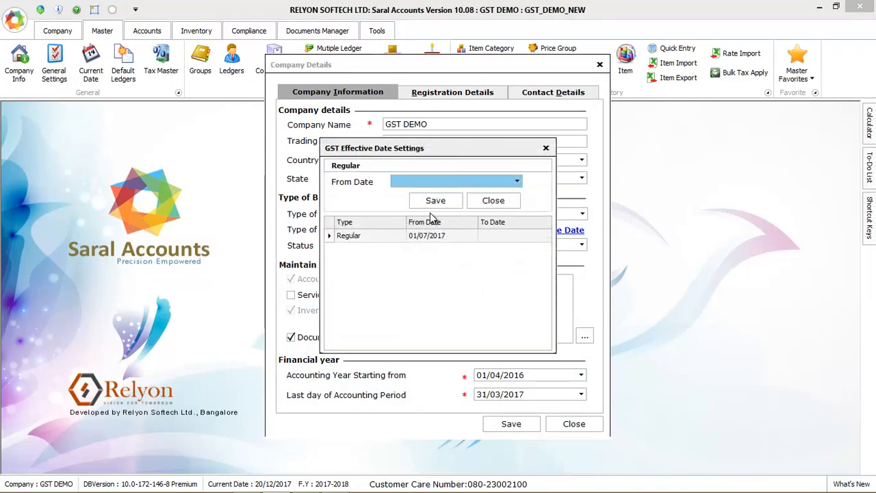
left_click(491, 202)
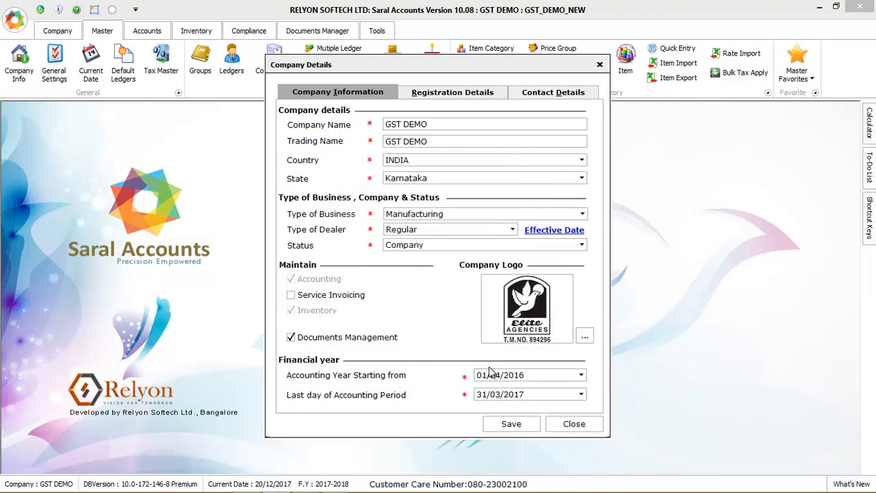
Step: Review the registration details and GST number, then contact details, and close company details
left_click(453, 96)
left_click_drag(477, 178, 394, 176)
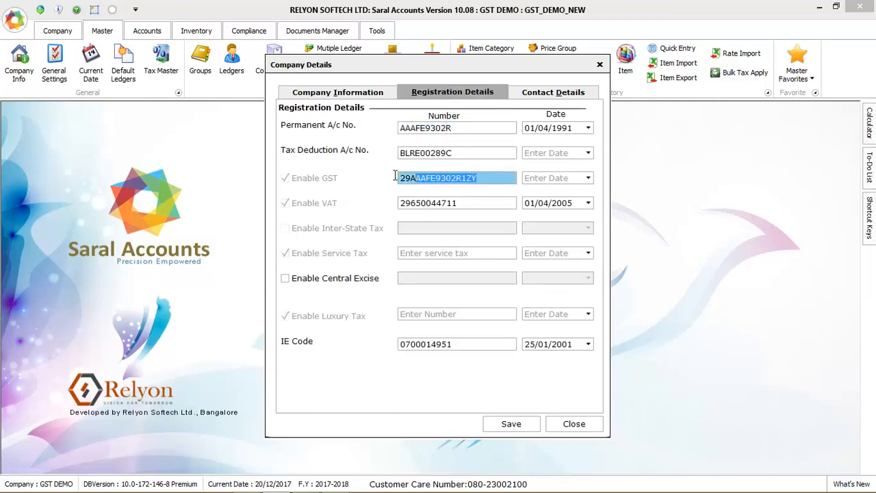
left_click(537, 100)
left_click(574, 423)
left_click(55, 65)
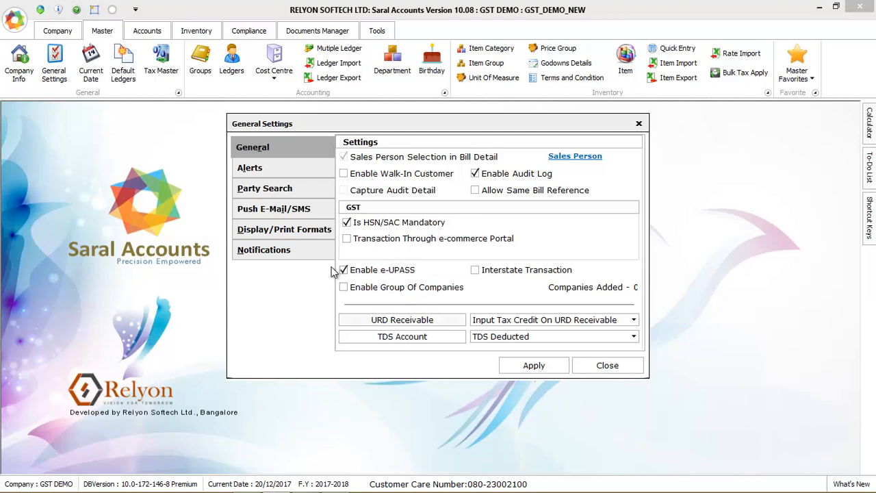
Step: Browse the alert, push e-mail/SMS and display/print settings, then close General Settings
left_click(273, 172)
key("Down")
key("Down")
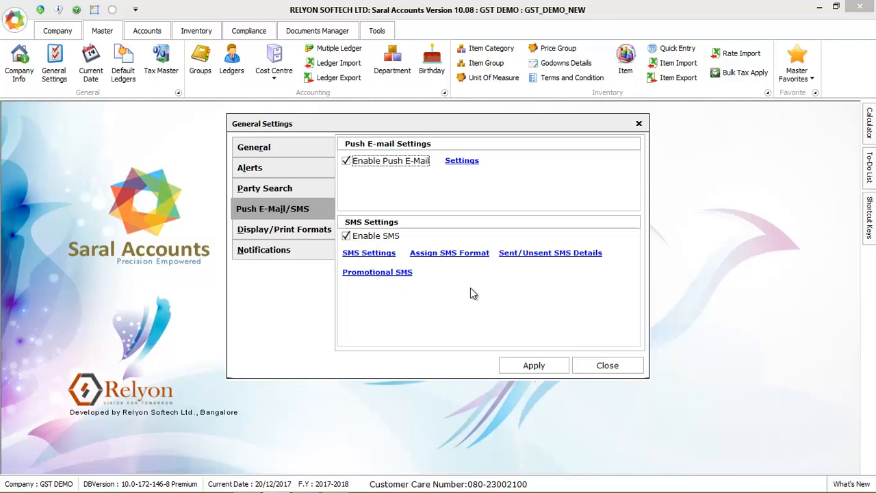
left_click(290, 229)
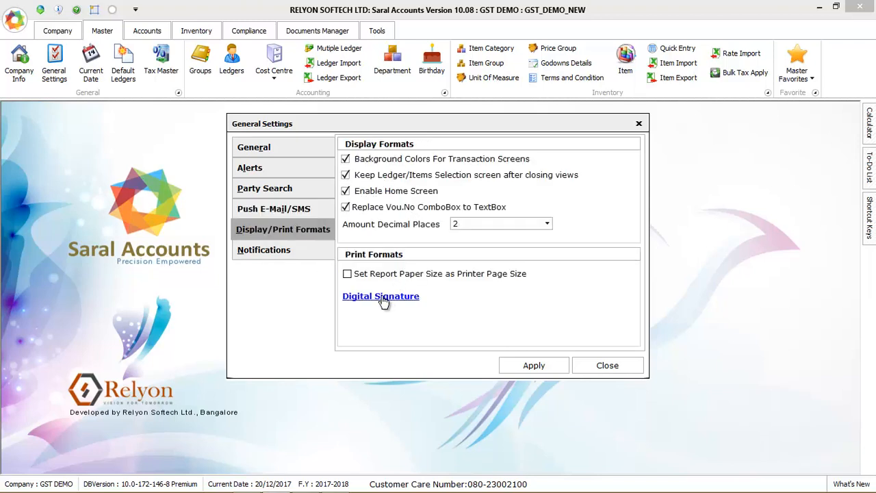
key("Escape")
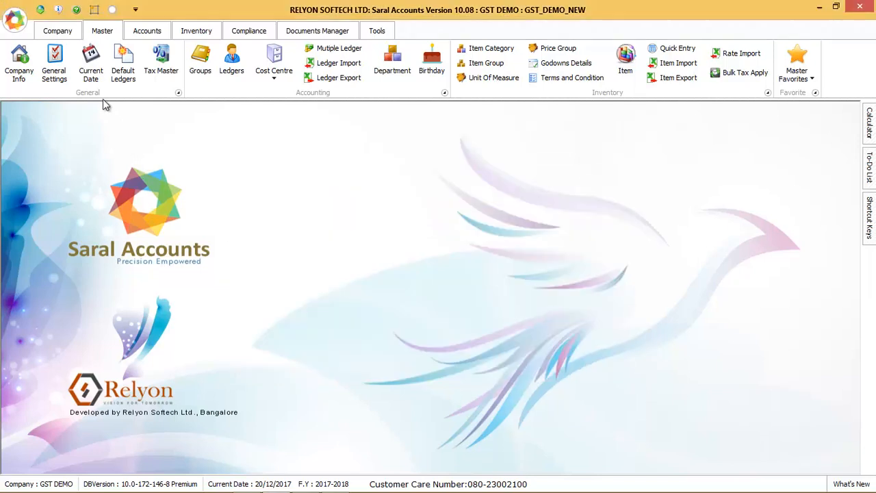
Step: Make 2017-2018 the current financial year
left_click(90, 65)
double_click(424, 219)
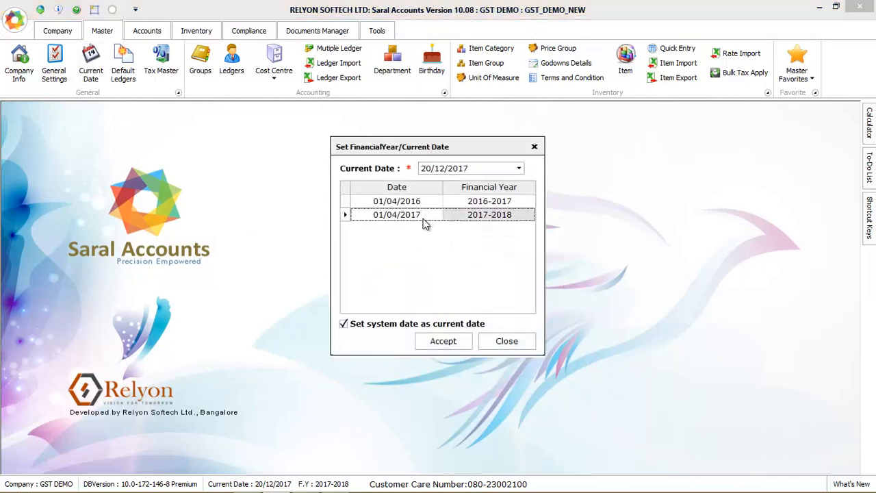
key("Return")
Step: Review the GST tax ledgers in Default Ledgers, then go to the ledger master
left_click(123, 74)
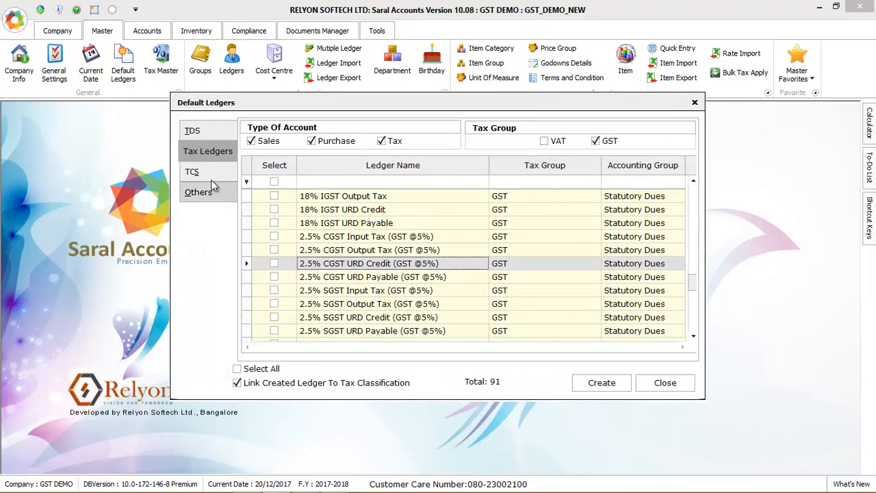
left_click(660, 384)
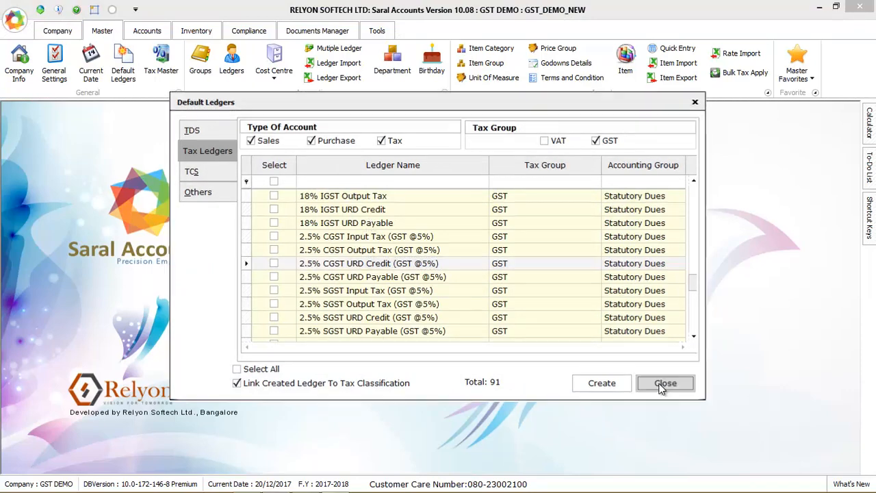
left_click(231, 62)
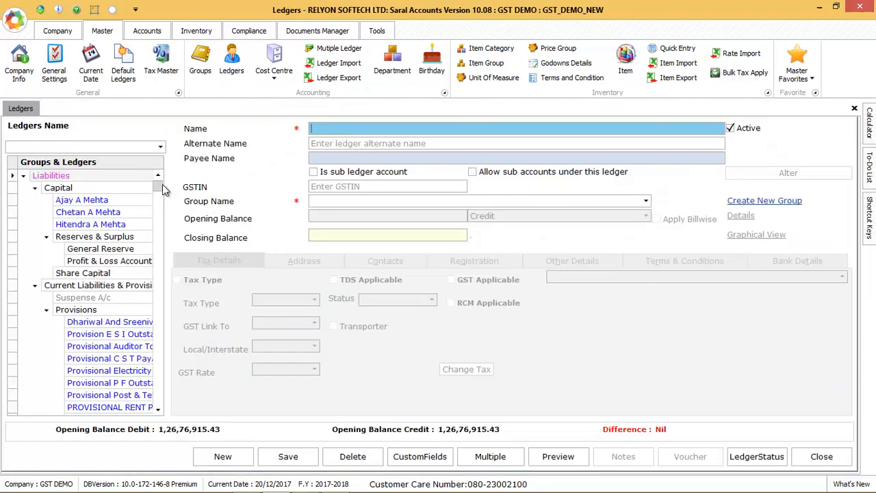
Step: Load the Devendra Paper Agencies Bangalore ledger and set its customer/supplier type to Regular
left_click_drag(158, 185, 157, 212)
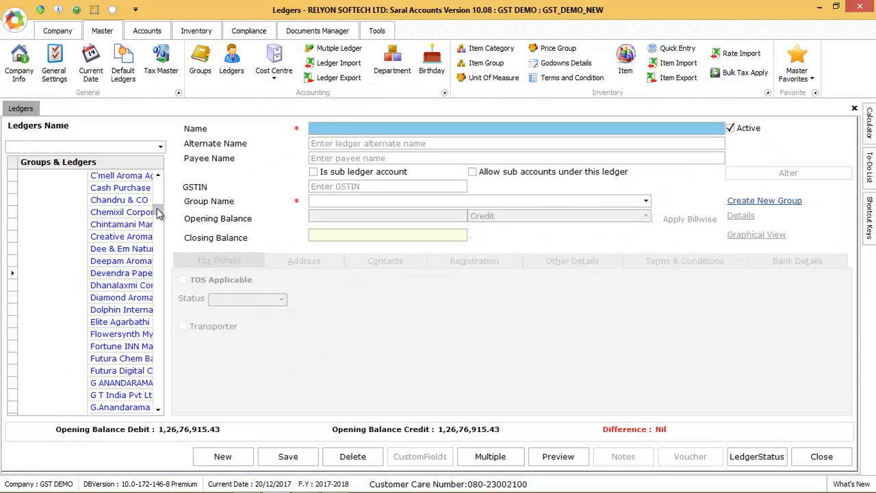
left_click(130, 273)
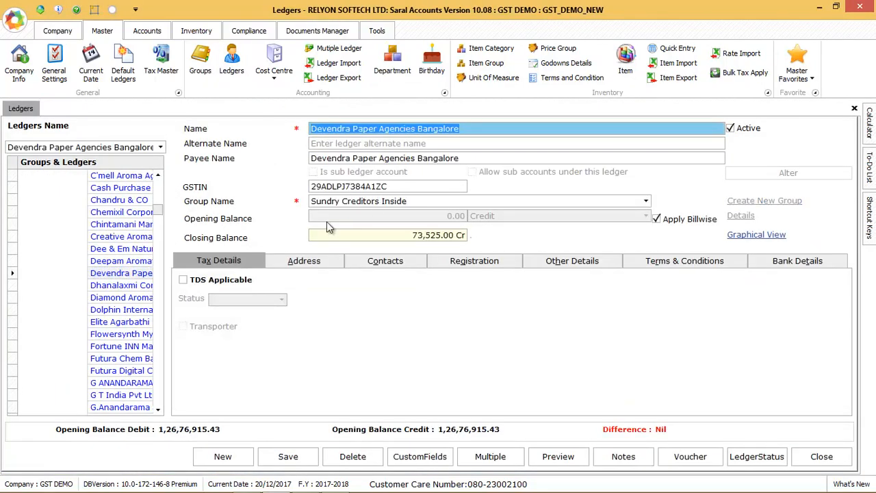
left_click(303, 260)
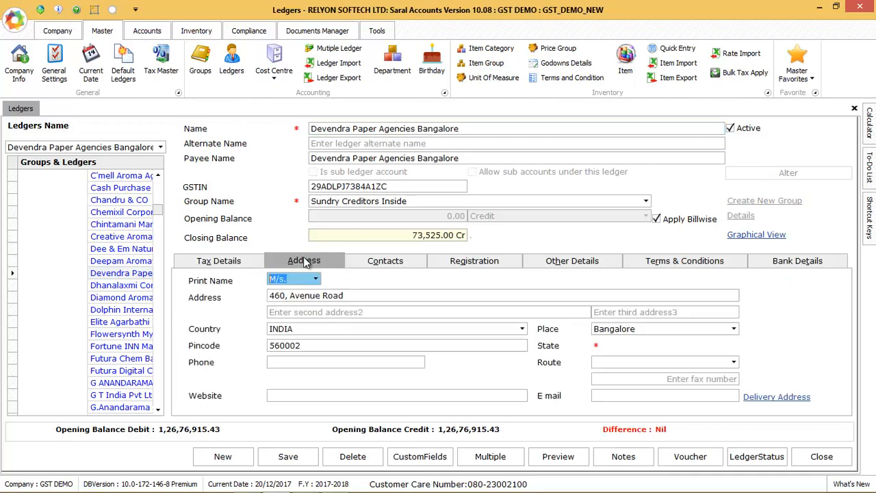
left_click(395, 263)
left_click(471, 263)
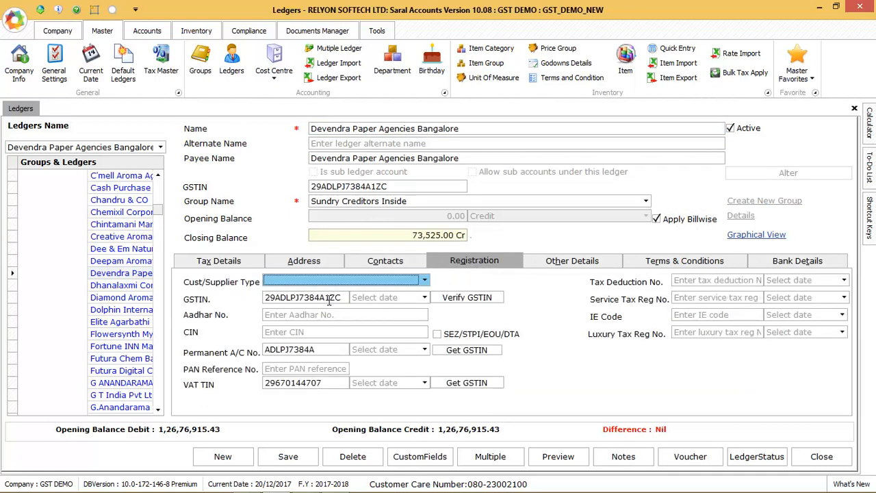
left_click(354, 281)
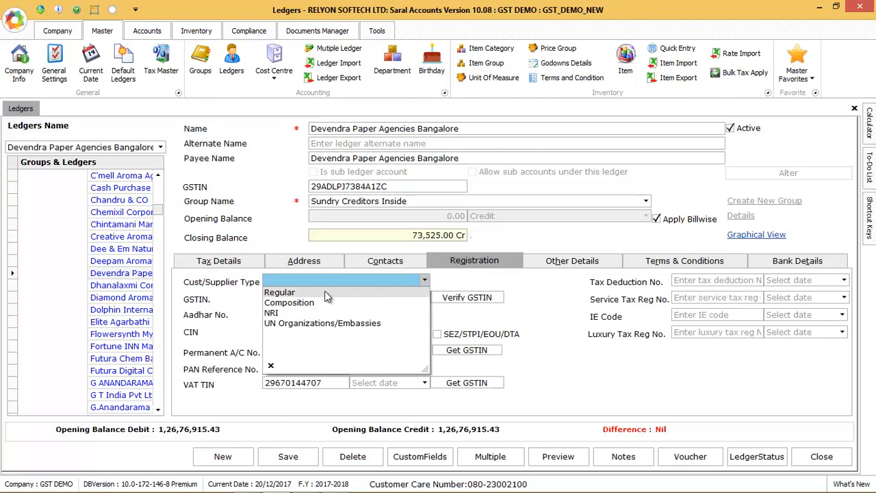
left_click(326, 293)
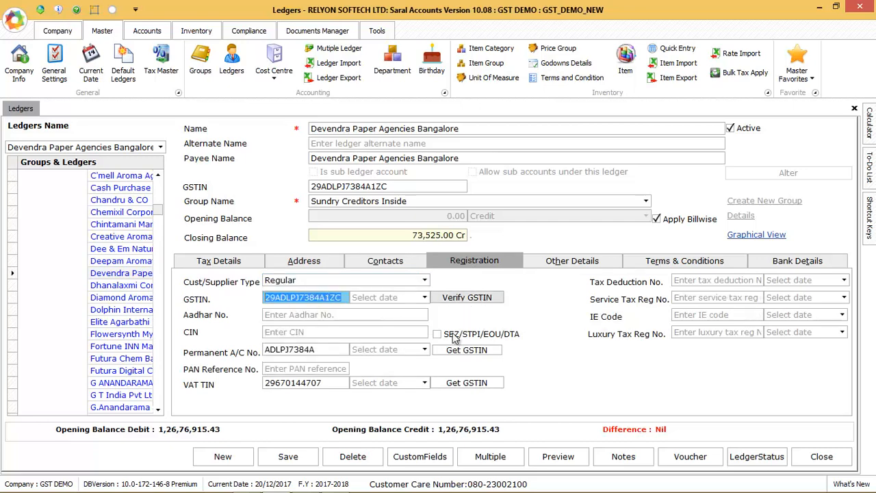
Step: Review the ledger's credit limit, sales person, price group, terms and bank details unchanged
left_click(572, 260)
left_click(358, 309)
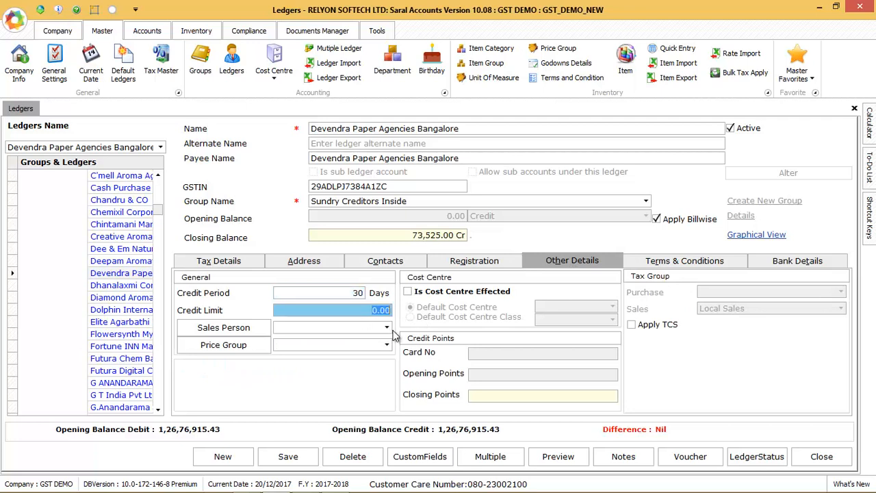
left_click(386, 327)
left_click(337, 344)
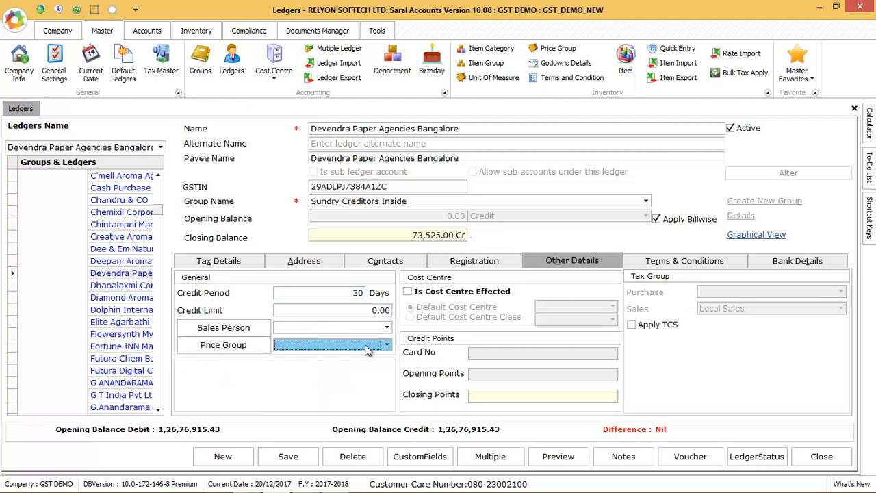
left_click(366, 349)
left_click(362, 345)
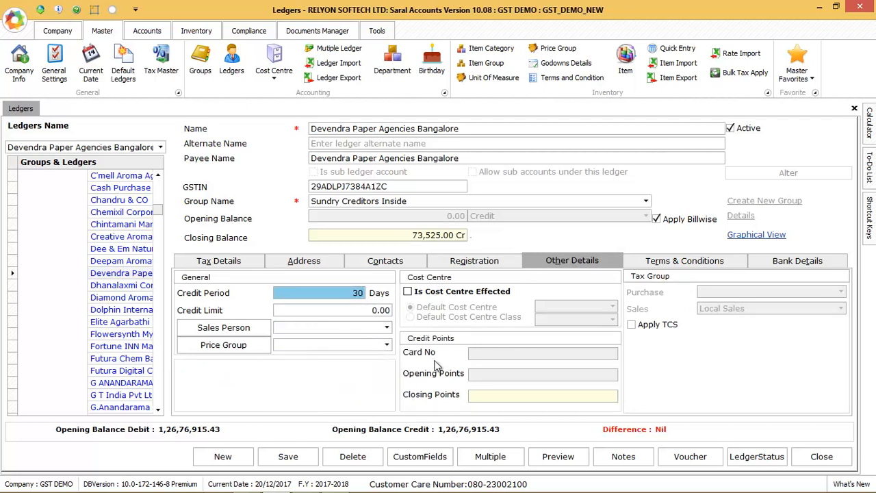
left_click(665, 265)
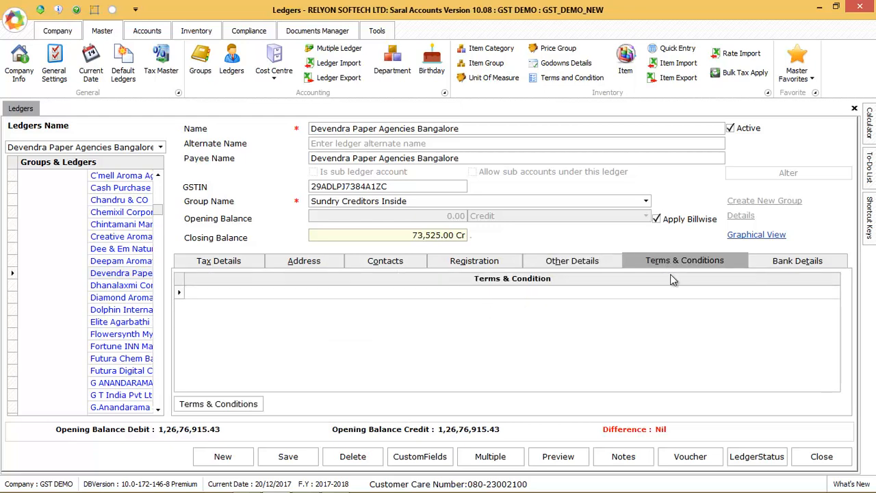
left_click(792, 264)
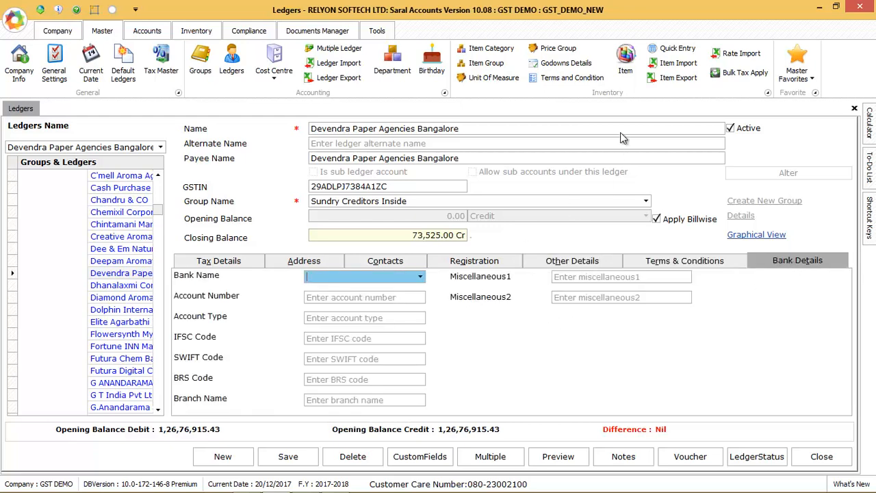
left_click(625, 69)
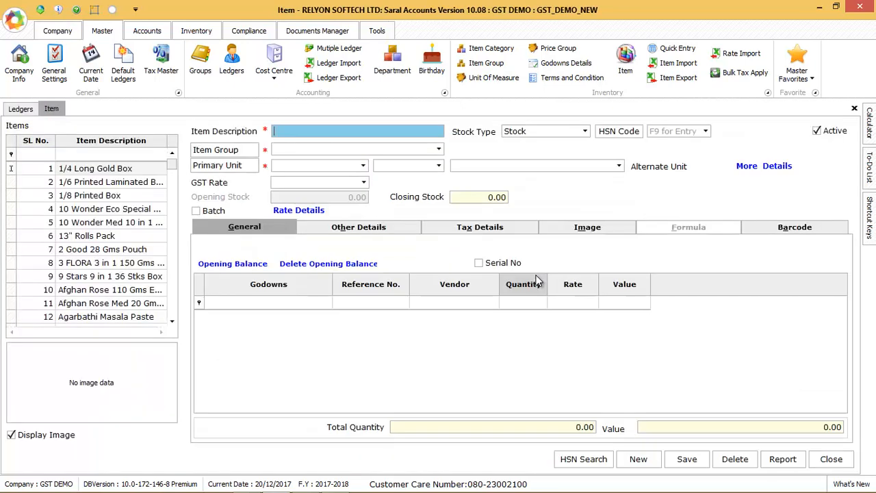
Step: Load 1/4 Long Gold Box, keep Stock type, and pick HSN code 42 from the HSN master
left_click(111, 171)
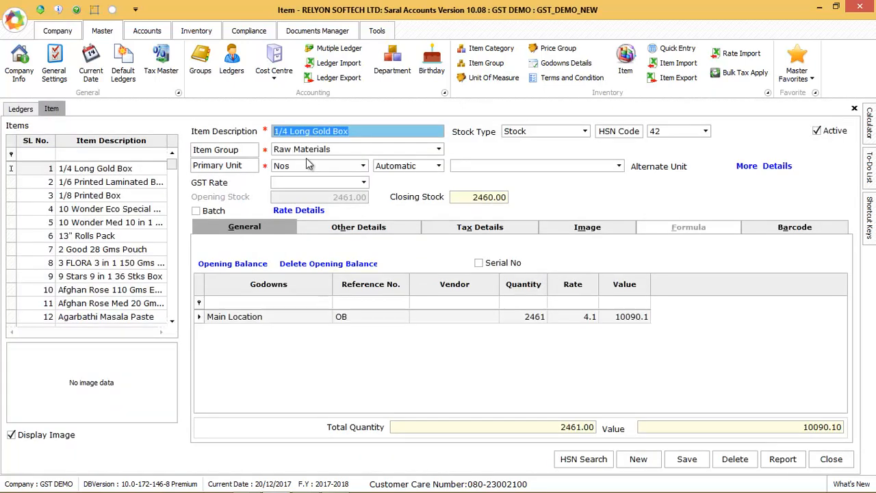
left_click(537, 137)
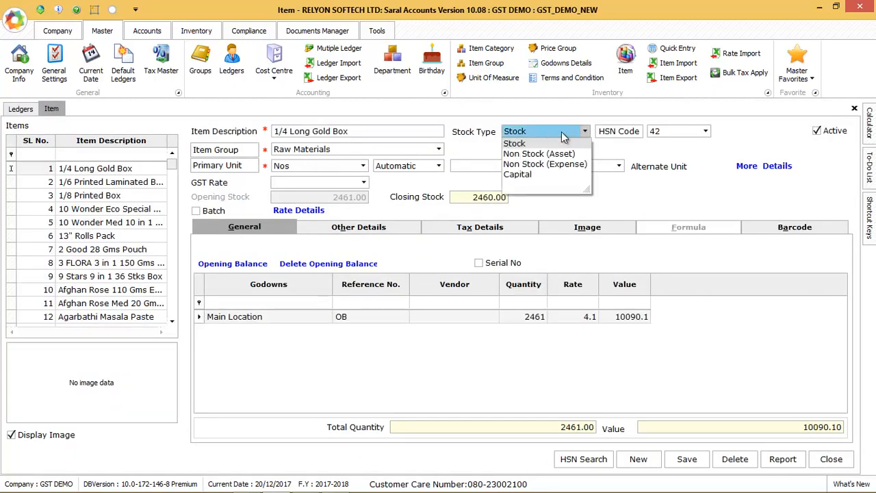
left_click(560, 132)
left_click(701, 131)
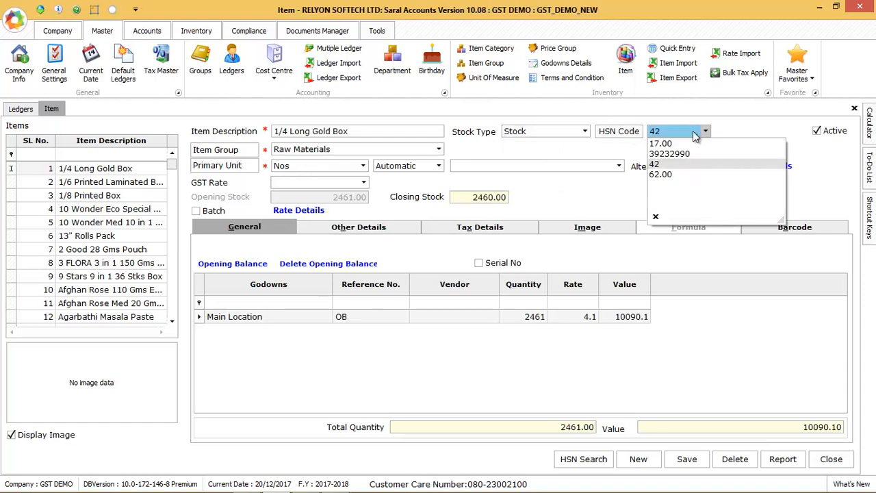
double_click(693, 131)
left_click(325, 297)
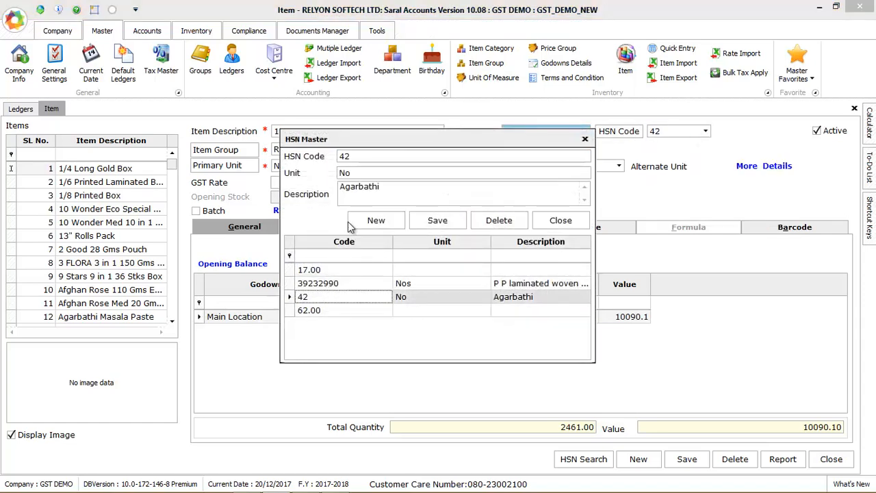
left_click(559, 220)
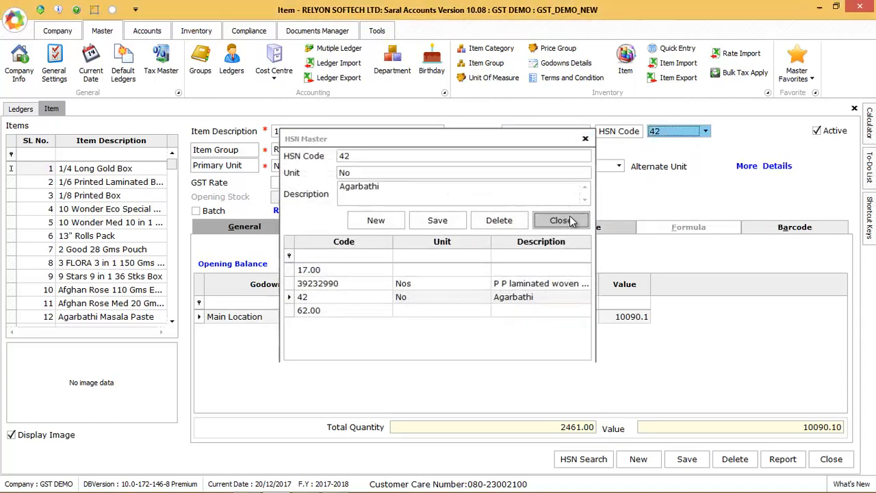
Step: Keep Nos as primary unit, review the Box unit of measure, then go to Rate Details
left_click(334, 148)
left_click(315, 167)
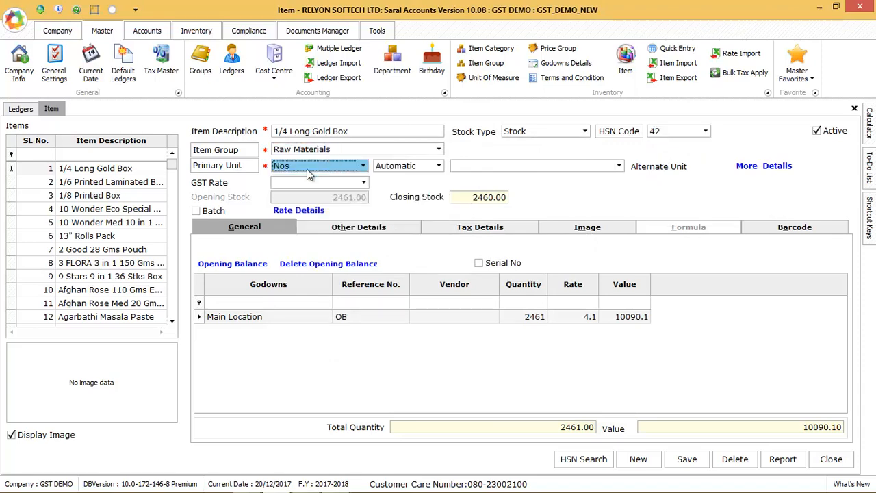
left_click(316, 168)
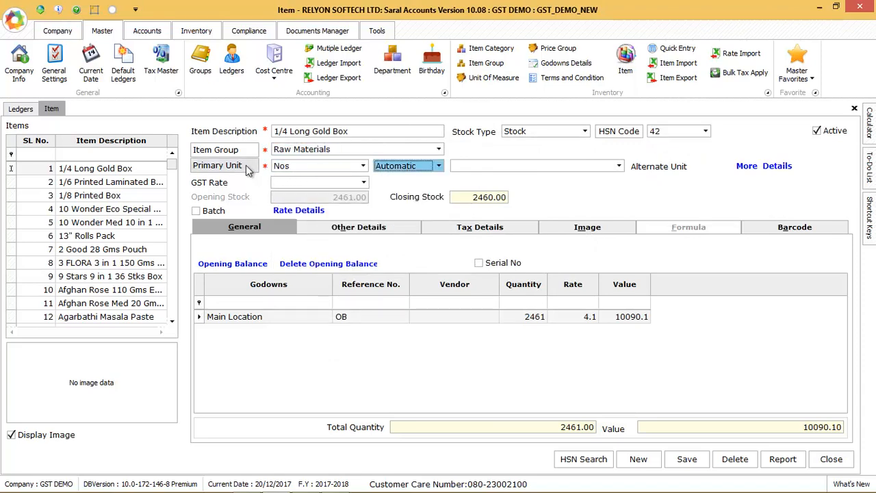
left_click(245, 164)
left_click(366, 285)
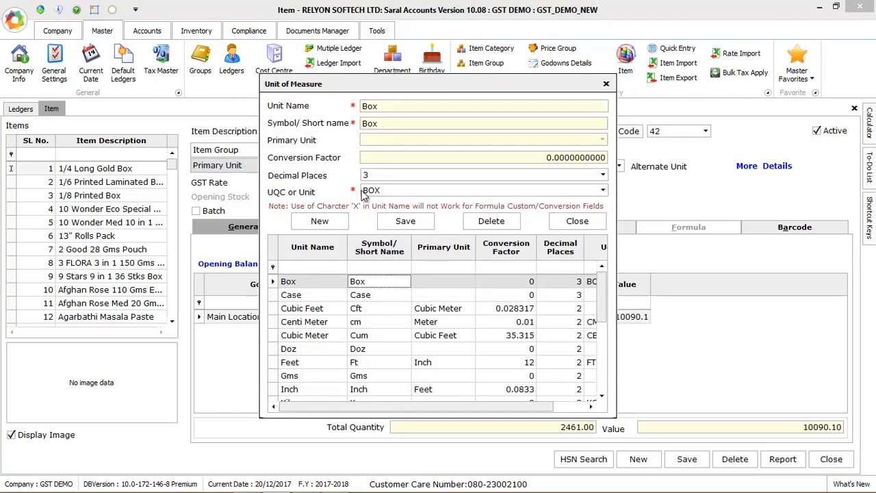
left_click(577, 220)
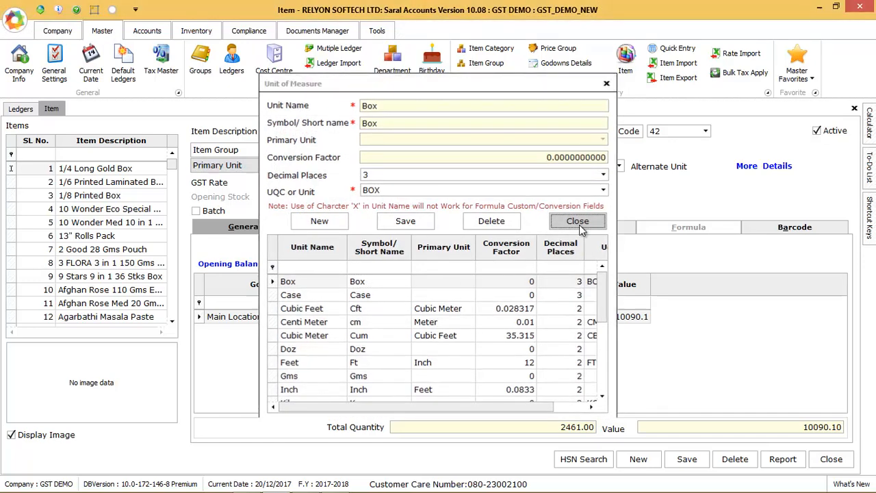
left_click(296, 212)
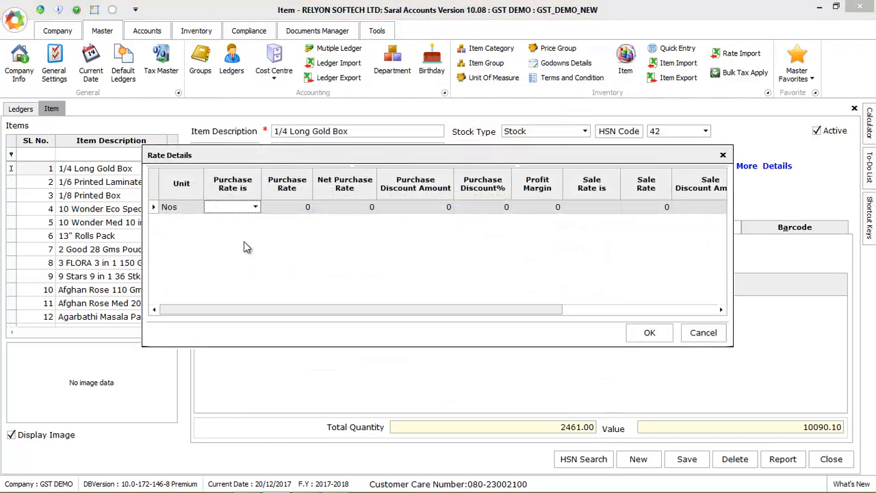
Step: Set Basic purchase rate 255 and profit margin 2, with sale rate as Basic Rate (260.1)
left_click(254, 208)
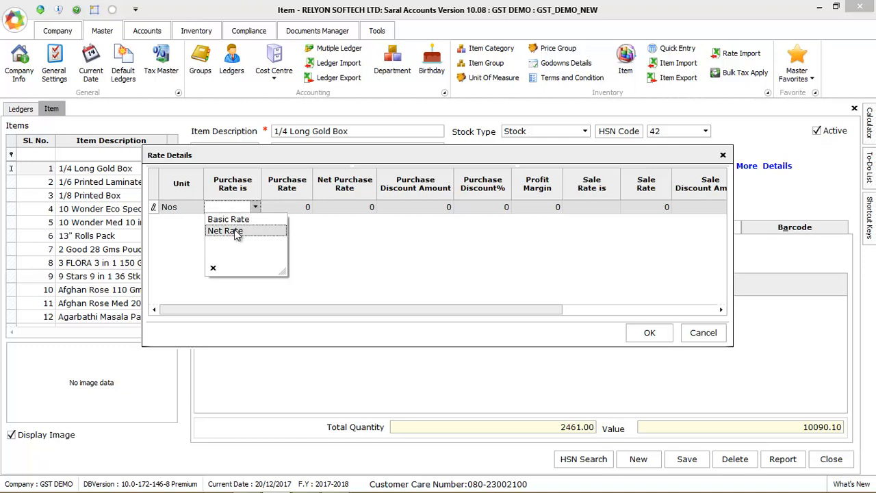
left_click(236, 219)
key("Tab")
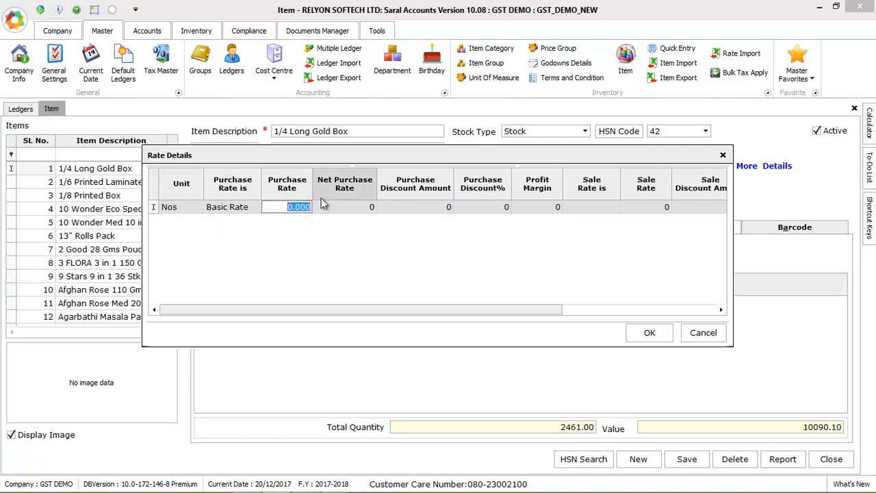
type("255")
left_click_drag(471, 311, 572, 309)
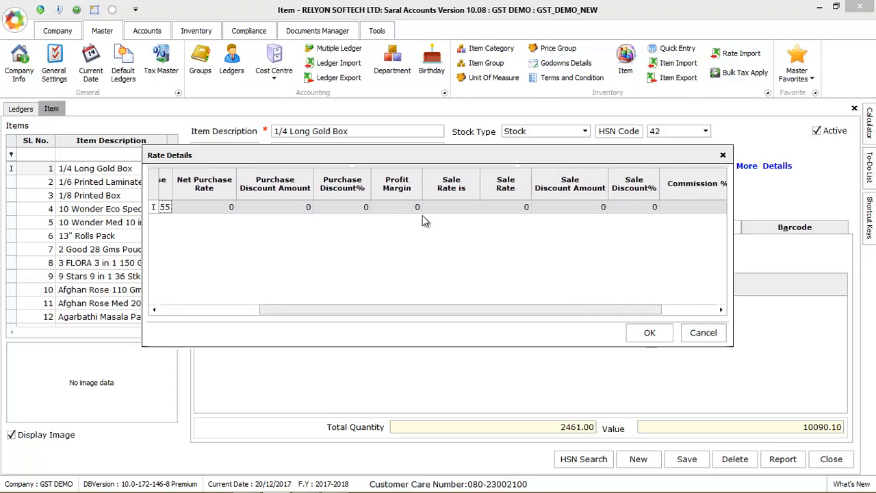
left_click(411, 207)
type("2")
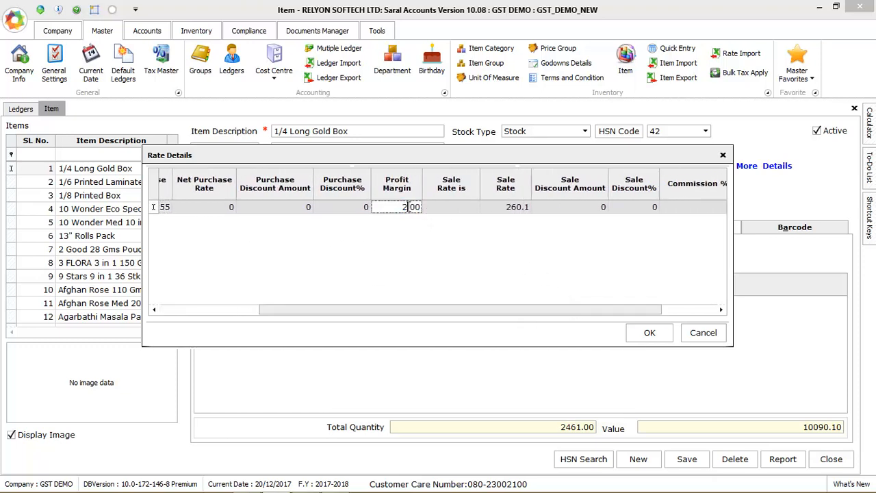
left_click(473, 206)
key("Down")
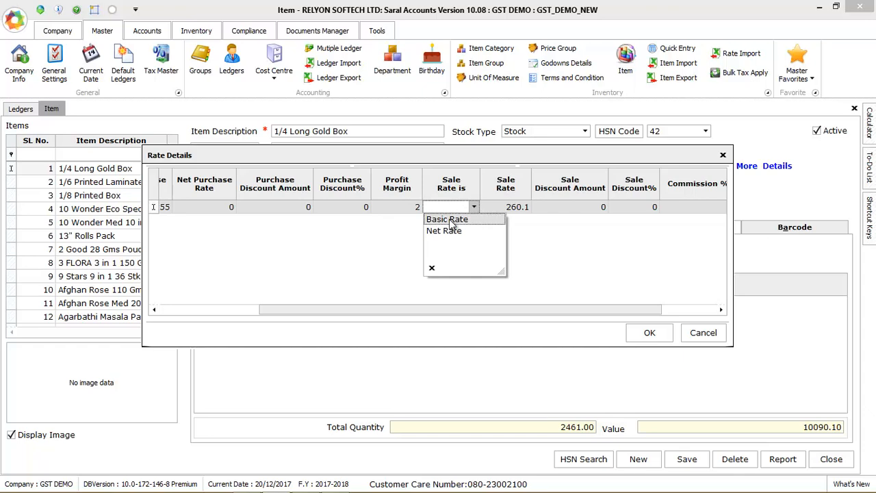
key("Return")
left_click_drag(547, 311, 602, 311)
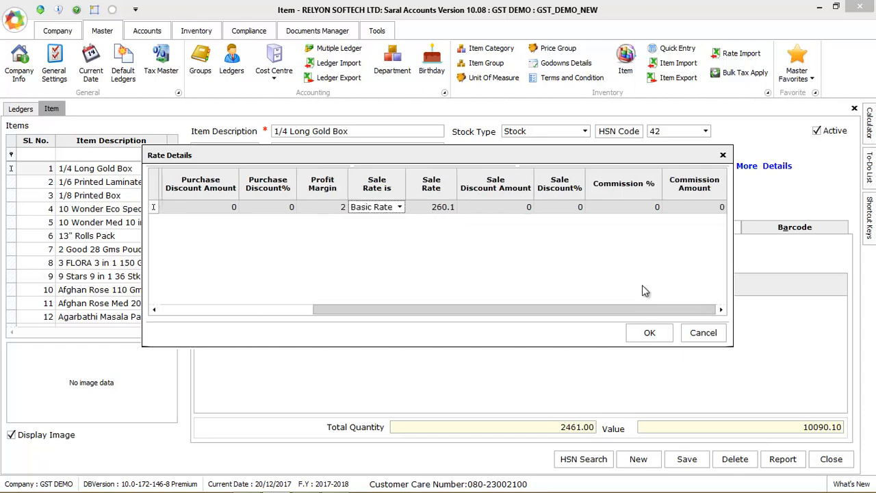
left_click(647, 335)
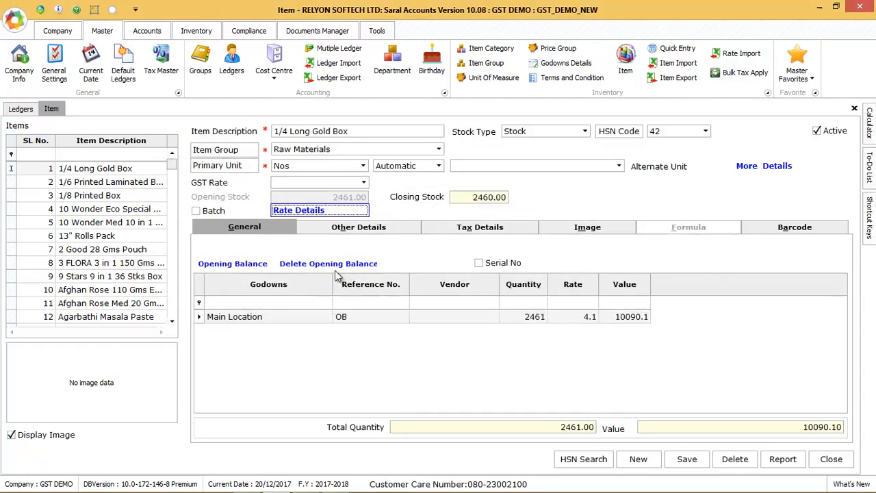
Step: From the item's Other and Barcode details, search HSN/SAC codes for 49
left_click(357, 229)
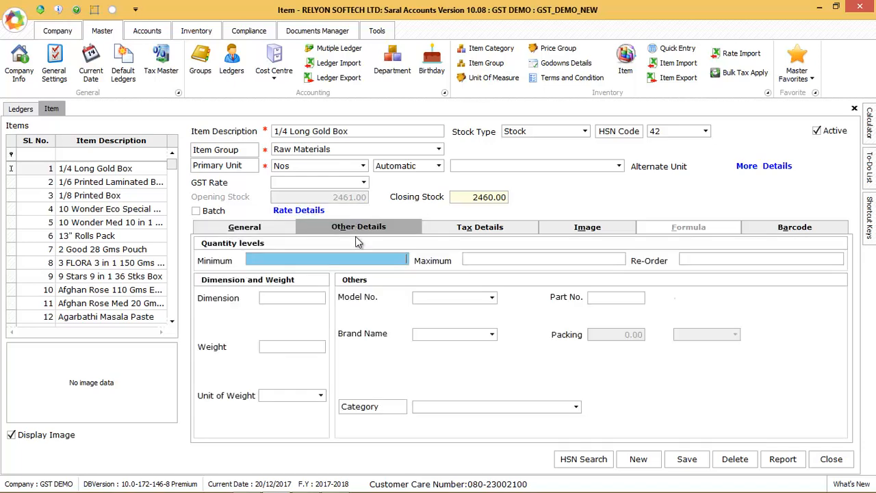
key("alt+b")
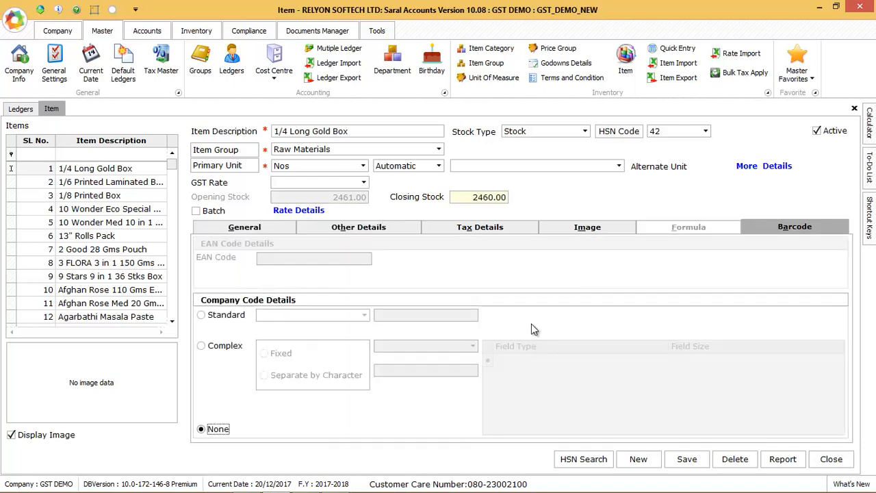
left_click(581, 459)
left_click(375, 252)
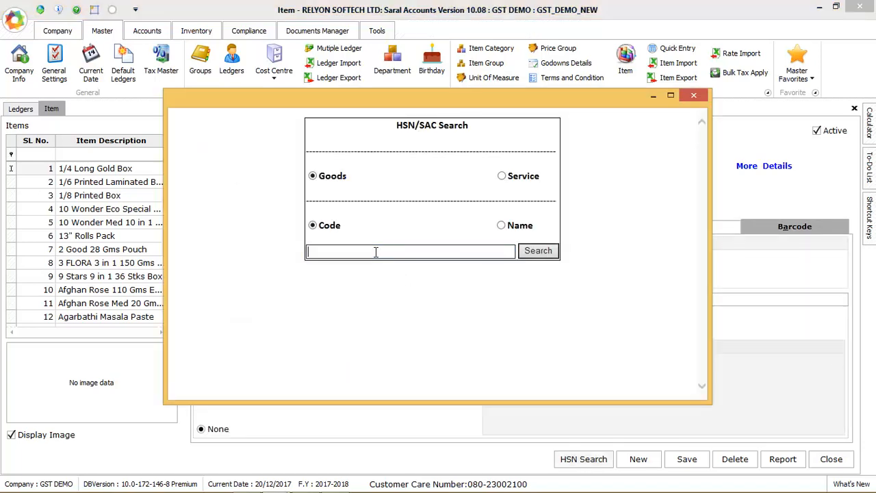
type("49")
key("Return")
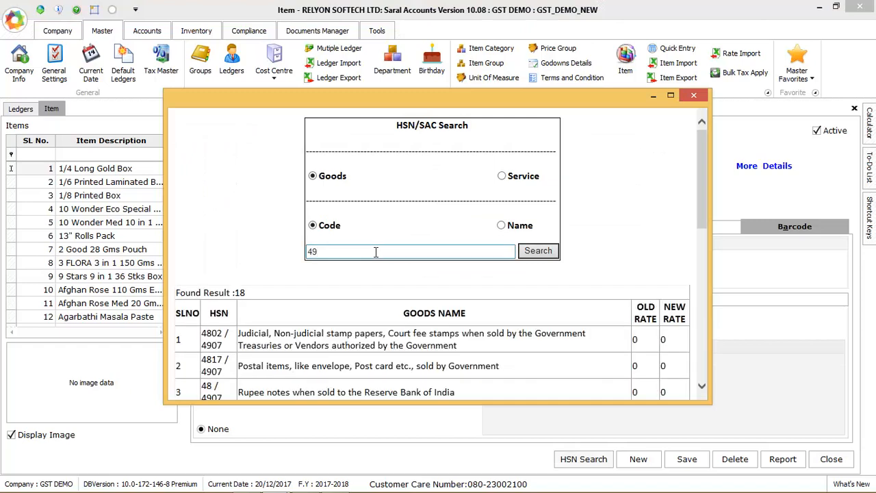
Step: Scroll through the HSN 49 results, close them, and bring up the Inventory commands
scroll(490, 265, "down", 3)
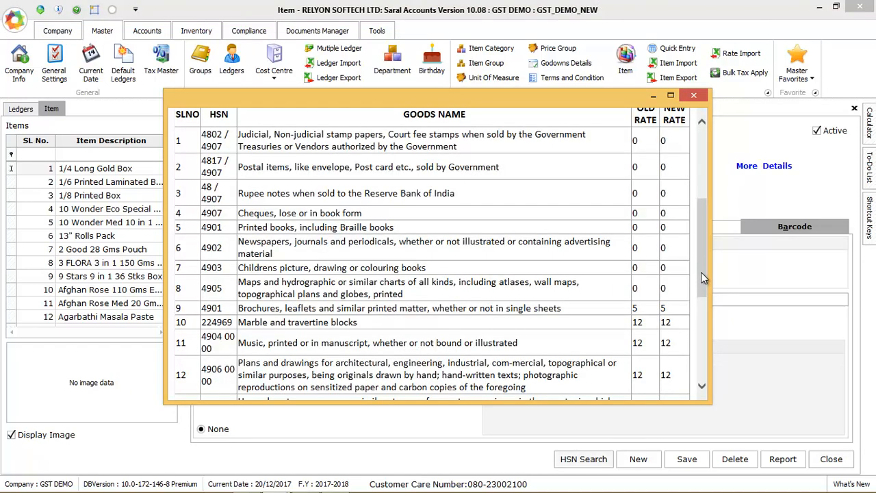
left_click_drag(700, 272, 694, 112)
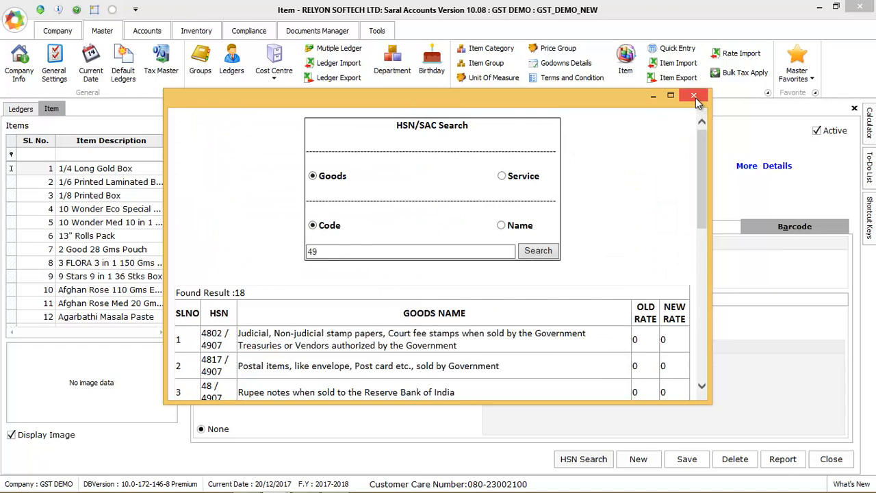
left_click(693, 95)
left_click(196, 31)
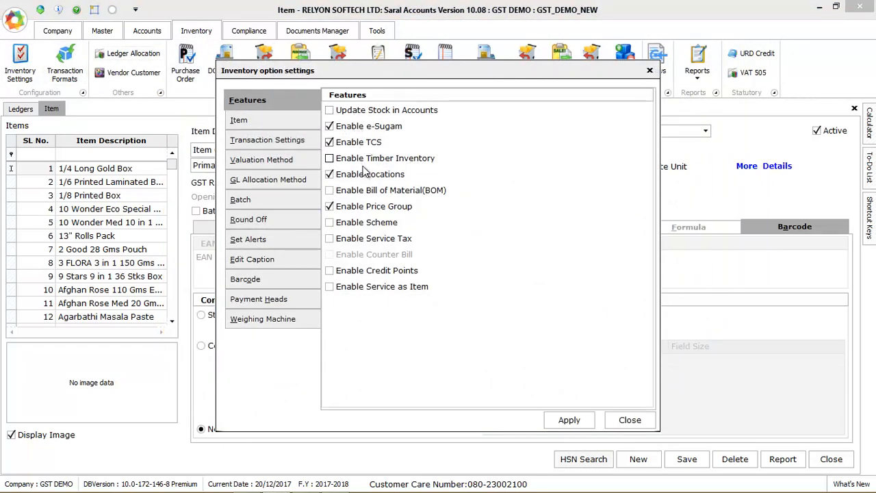
left_click(277, 122)
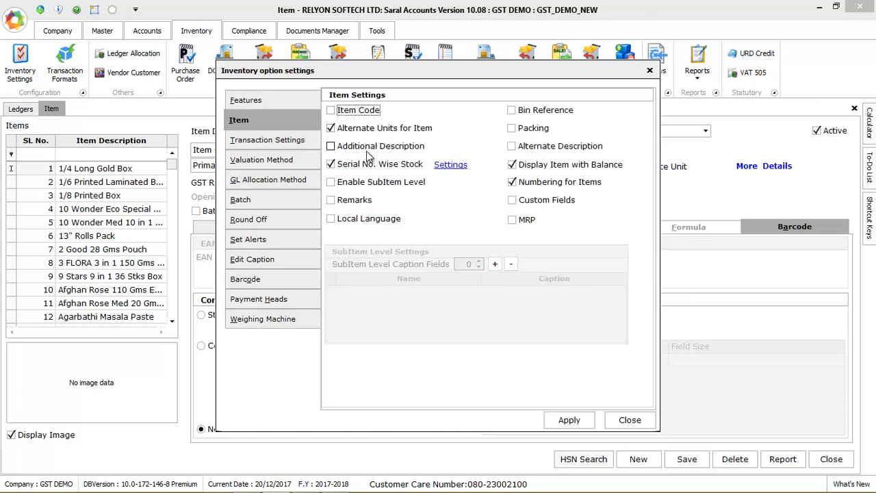
left_click(372, 218)
left_click(479, 220)
left_click(479, 220)
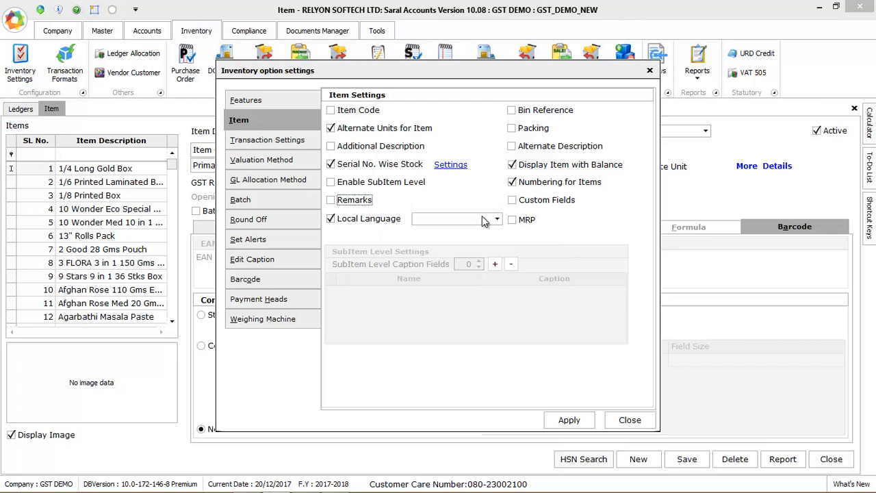
left_click(290, 140)
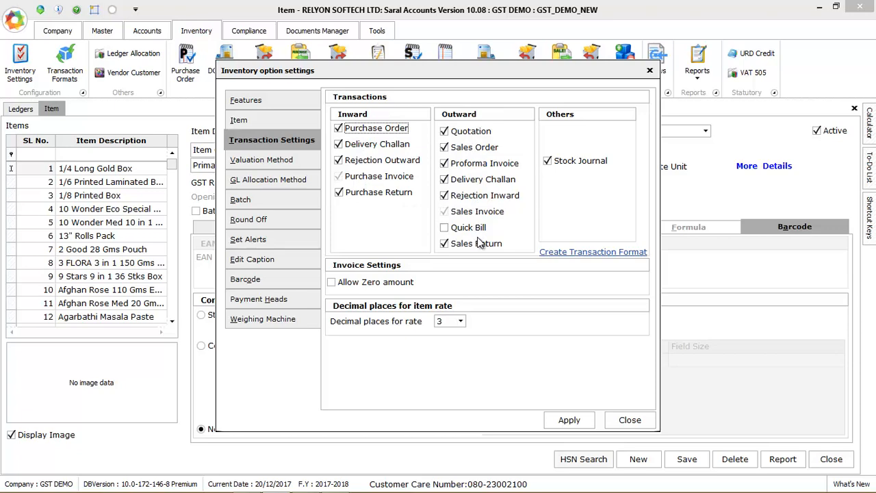
left_click(286, 163)
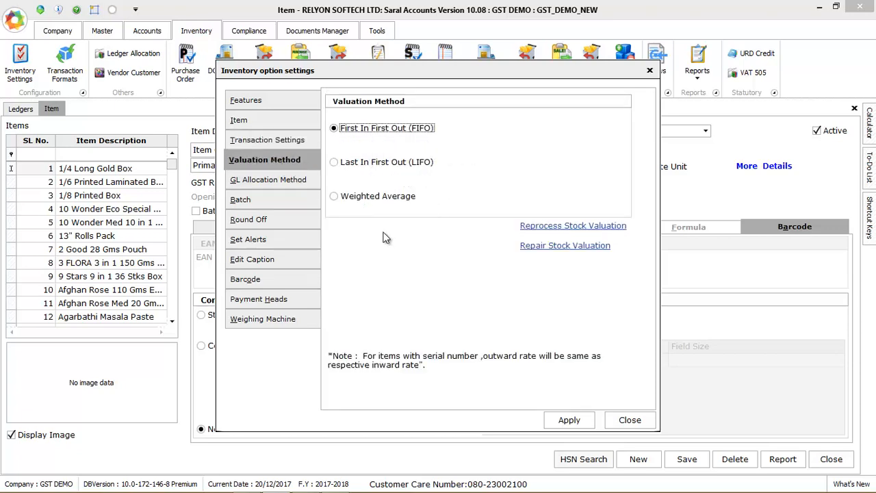
left_click(285, 181)
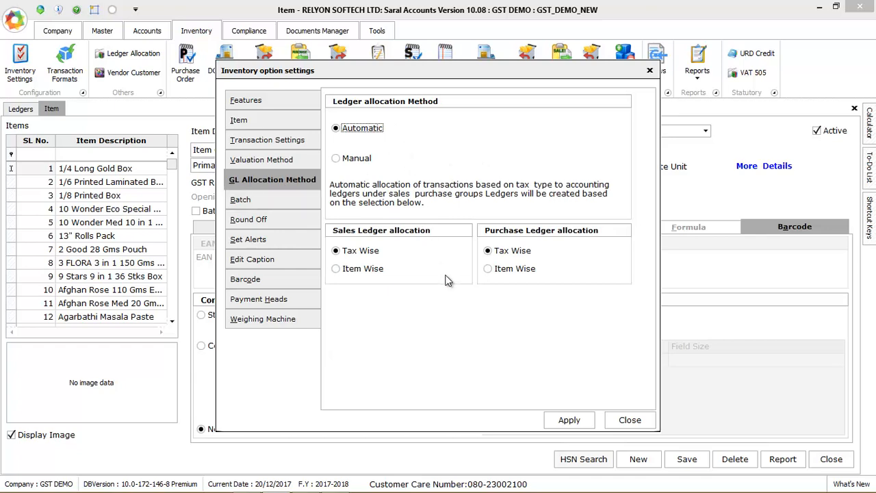
left_click(290, 202)
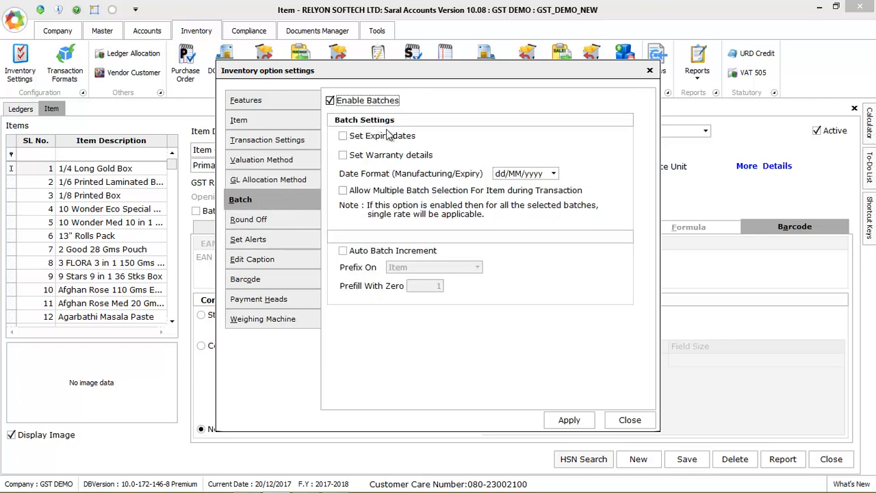
left_click(284, 220)
left_click(284, 239)
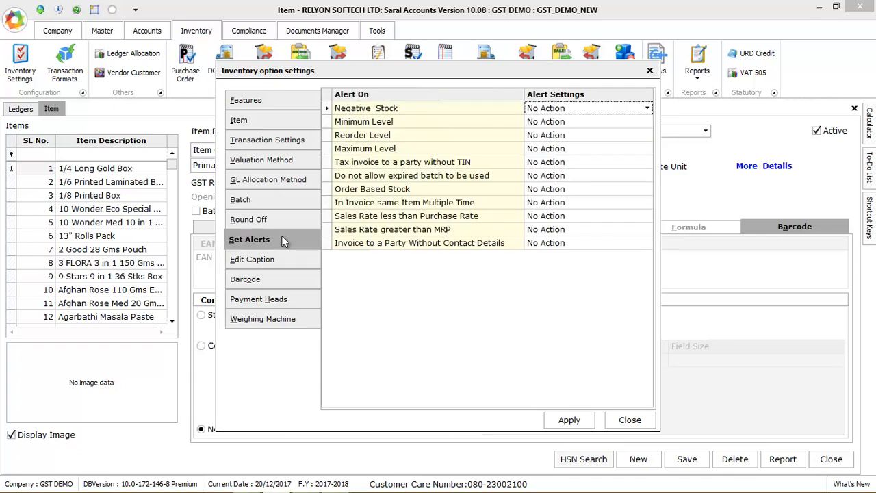
left_click(277, 281)
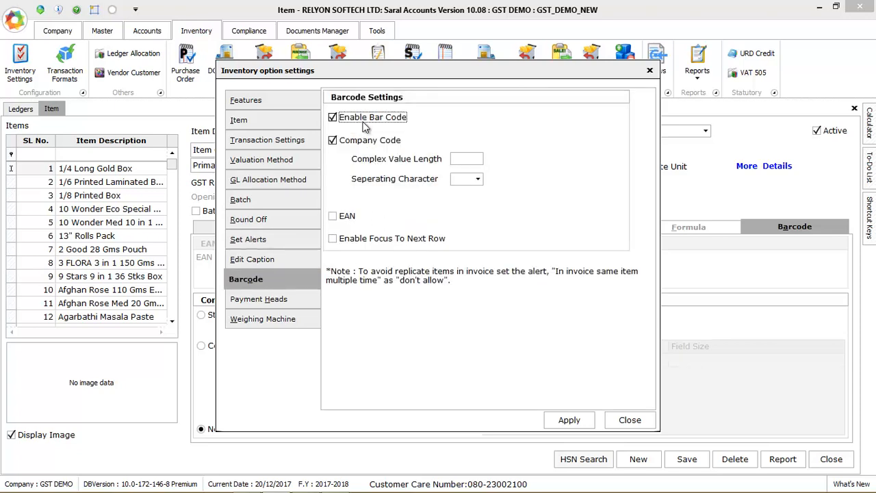
left_click(282, 301)
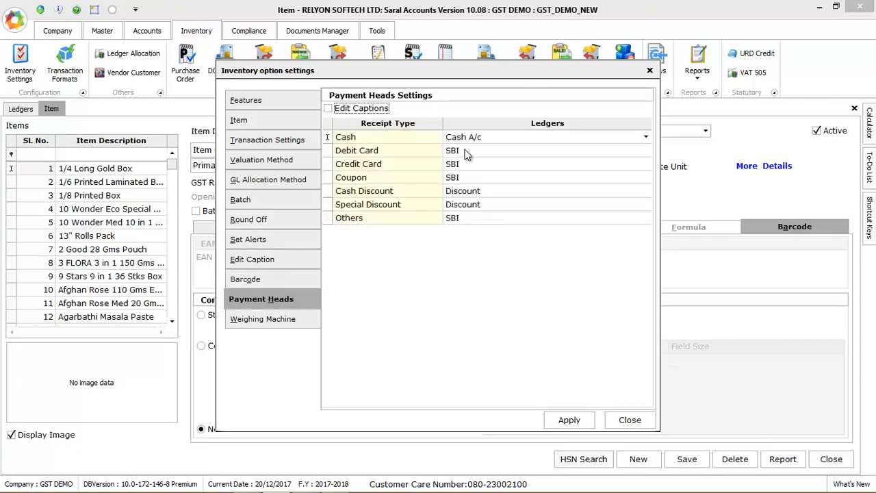
left_click(297, 320)
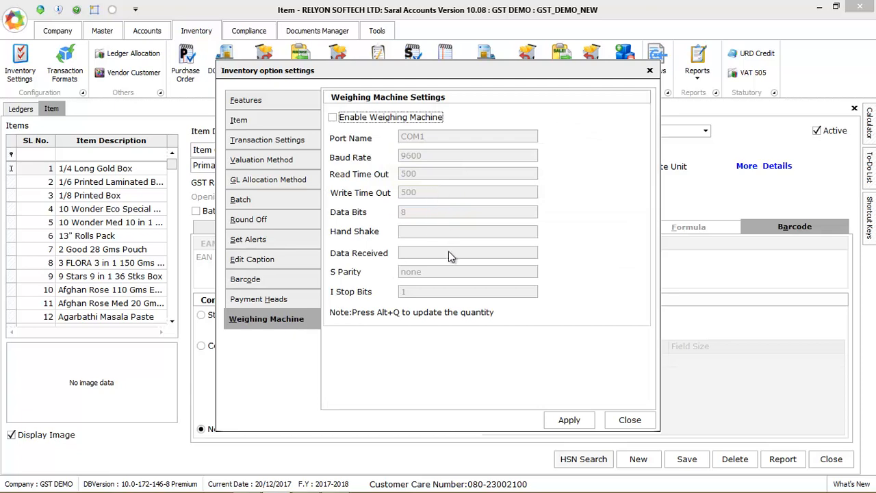
left_click(629, 420)
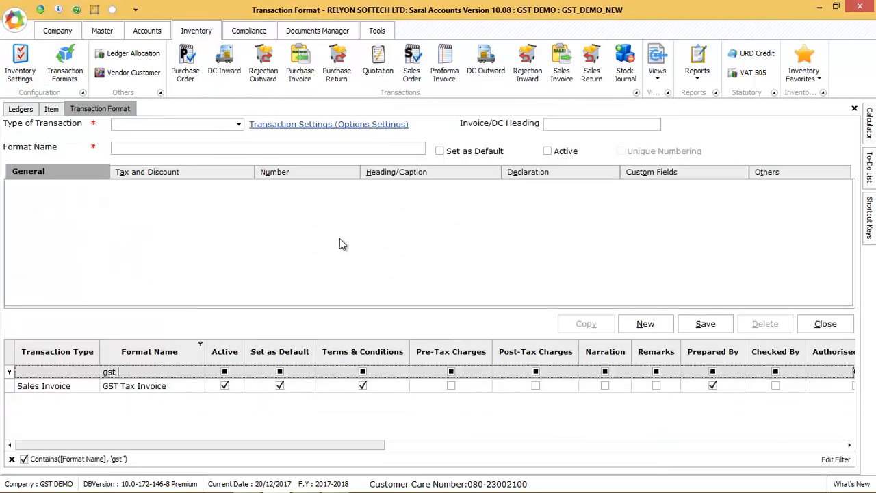
Step: Review the GST Tax Invoice format's tax, price group and automatic numbering settings unchanged
left_click(150, 389)
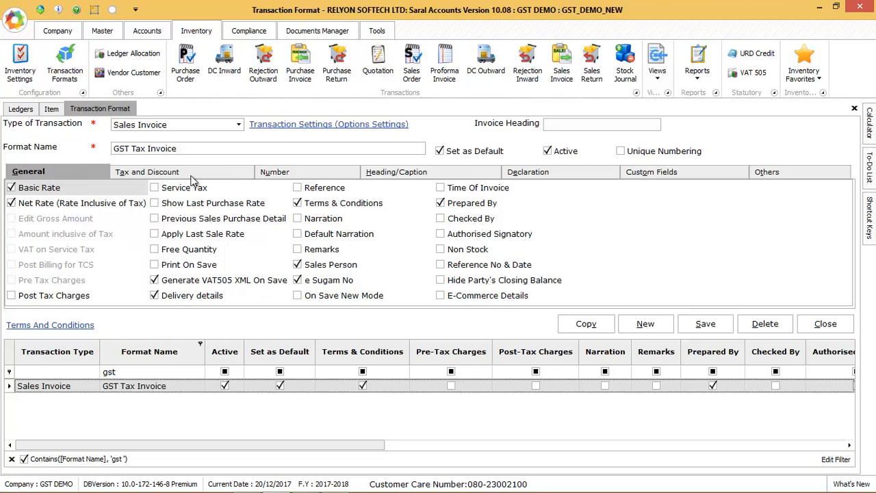
left_click(164, 171)
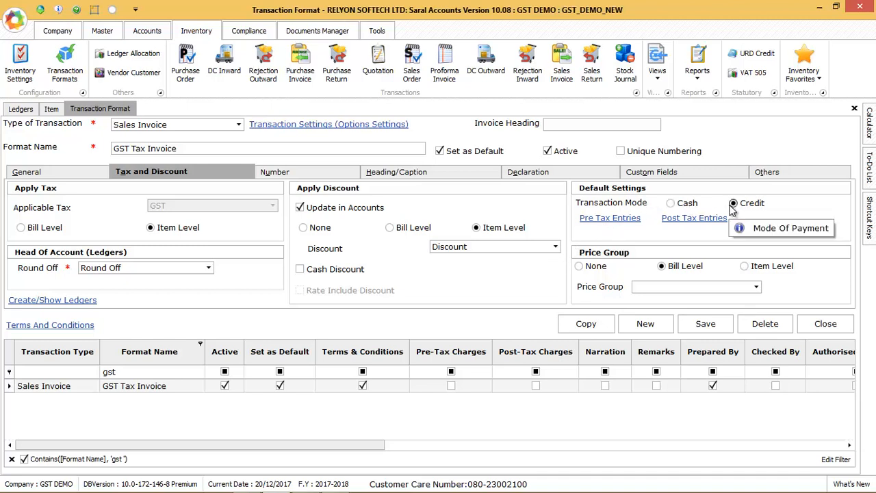
left_click(760, 288)
left_click(760, 287)
left_click(301, 173)
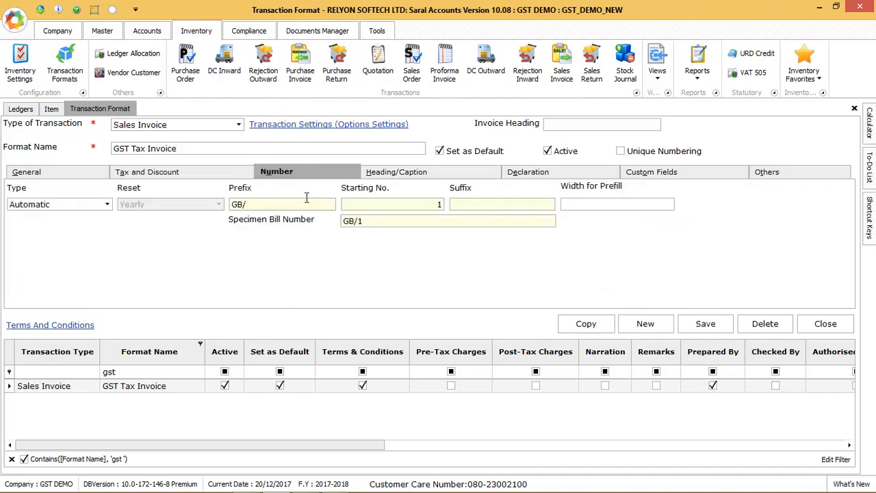
left_click(85, 205)
left_click(88, 207)
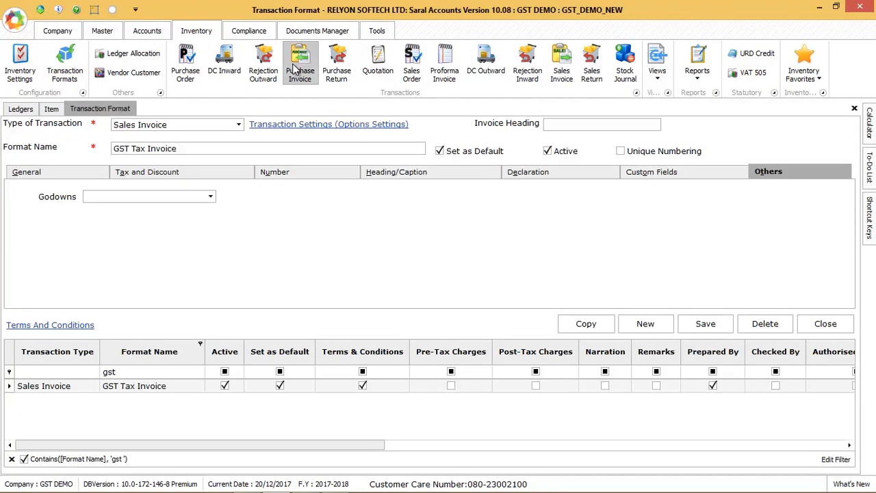
left_click(301, 71)
Step: Load purchase voucher 0233 in Local Purchases GST, keeping its supplier, Masala Bathi and 5.00 rate
left_click(151, 127)
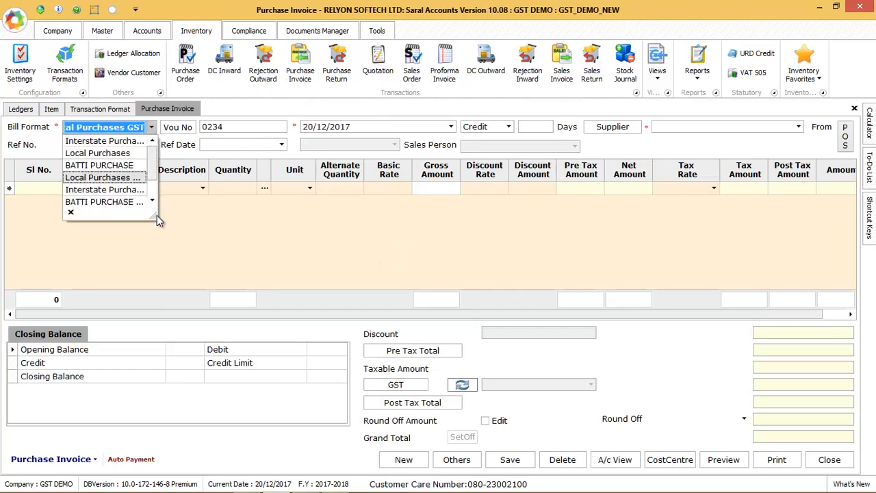
left_click(106, 177)
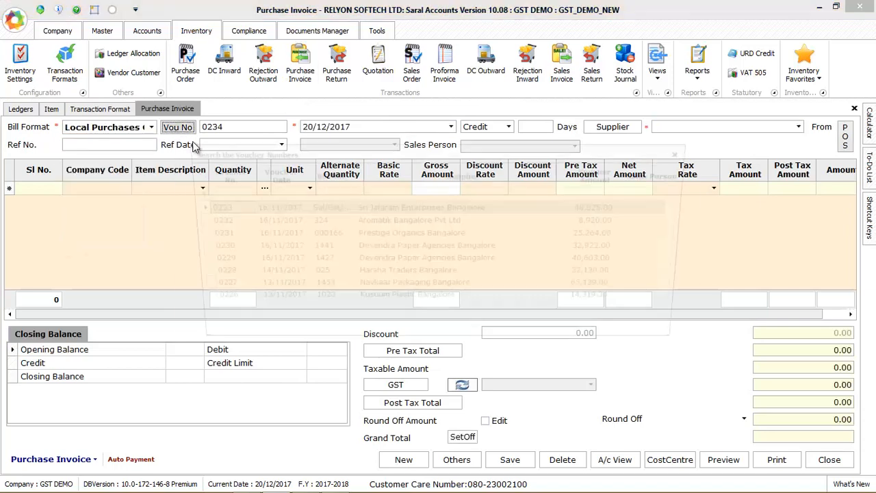
double_click(366, 209)
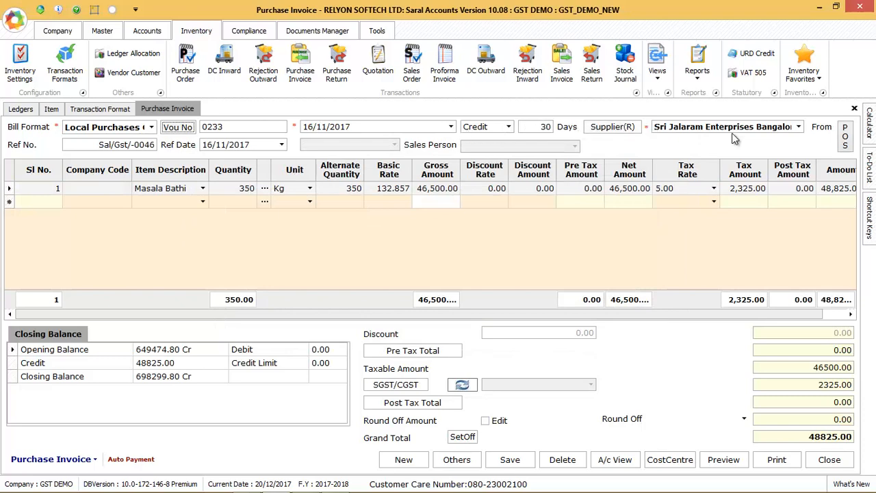
left_click(799, 127)
key("Return")
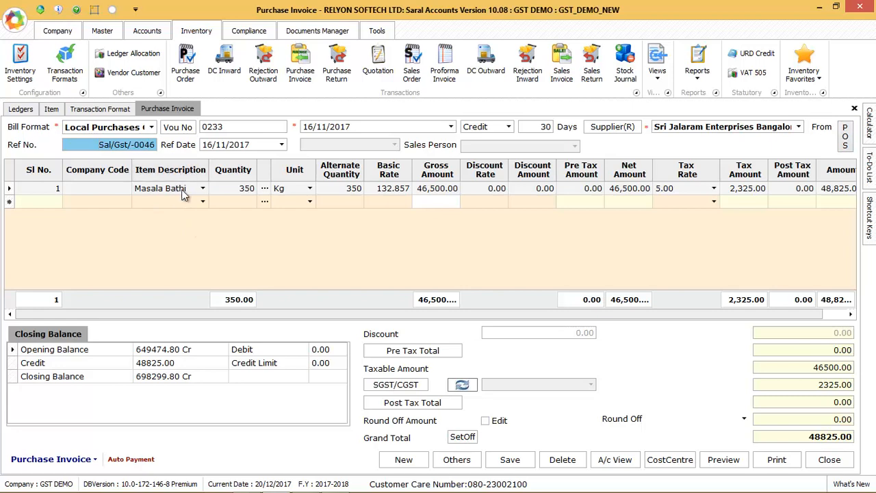
left_click(203, 188)
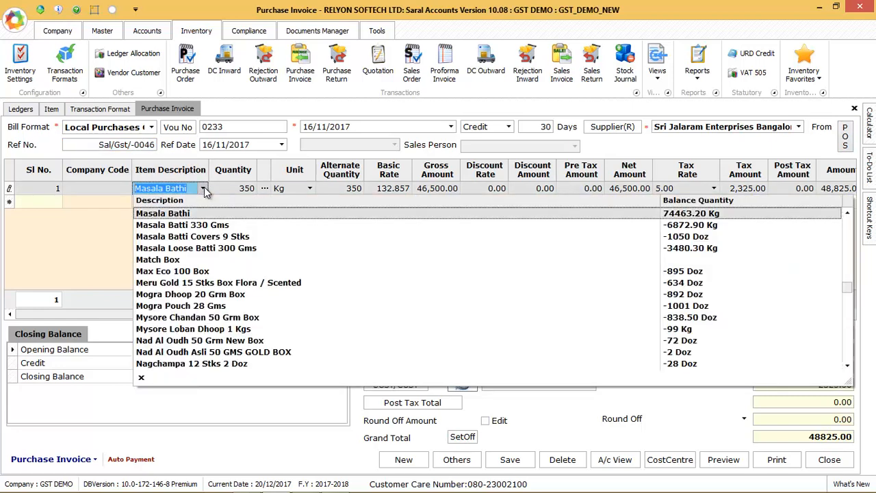
left_click(206, 192)
left_click(715, 192)
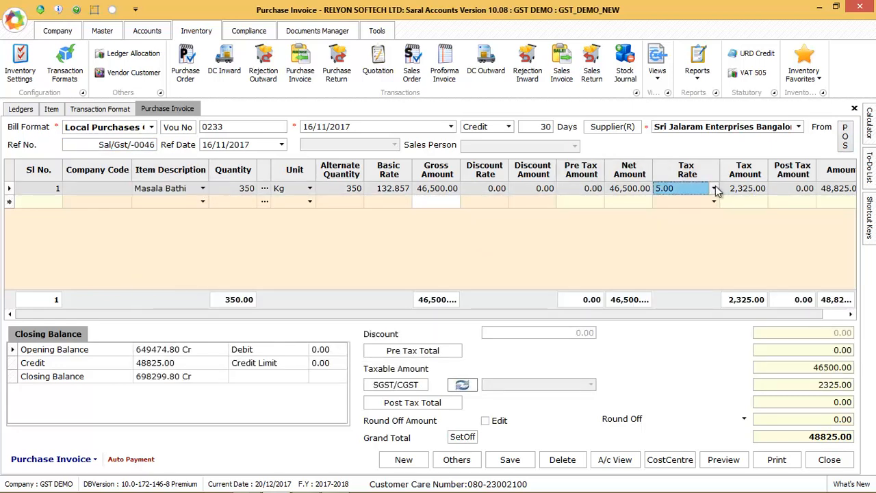
left_click(714, 190)
left_click(714, 189)
left_click_drag(765, 313, 788, 313)
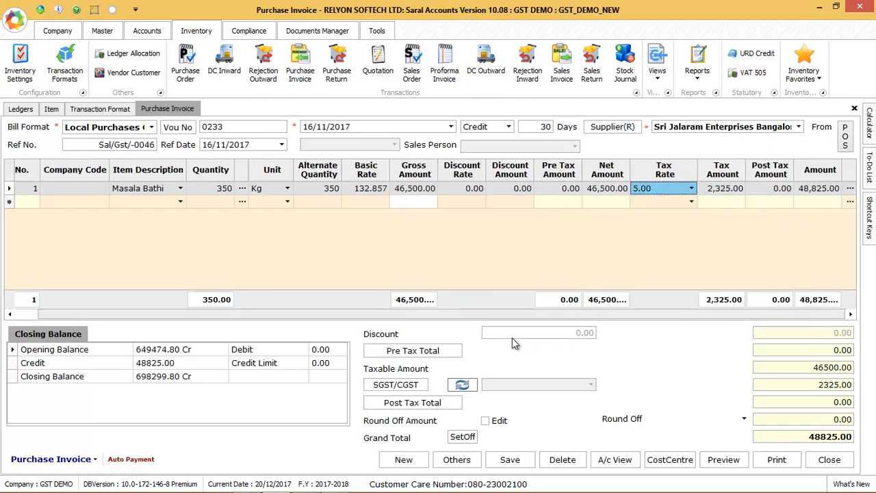
Step: Turn off reverse charge in the purchase invoice's Others details and confirm
left_click(456, 459)
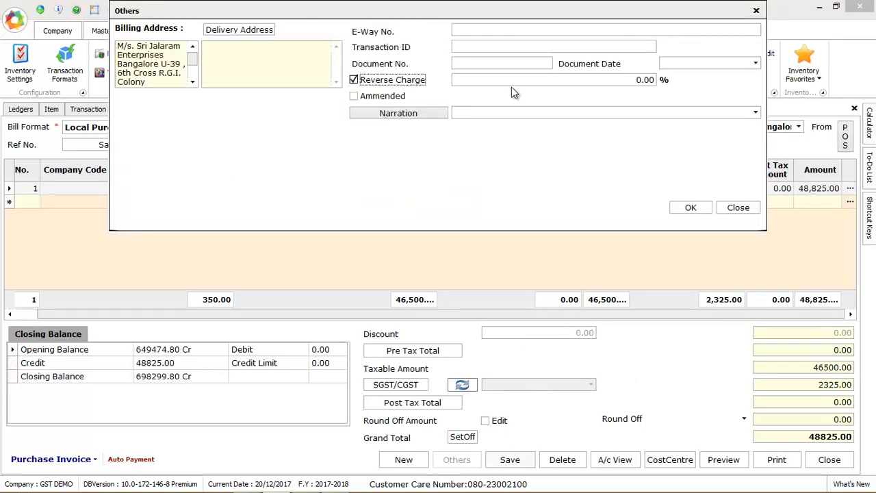
left_click(579, 81)
left_click(355, 81)
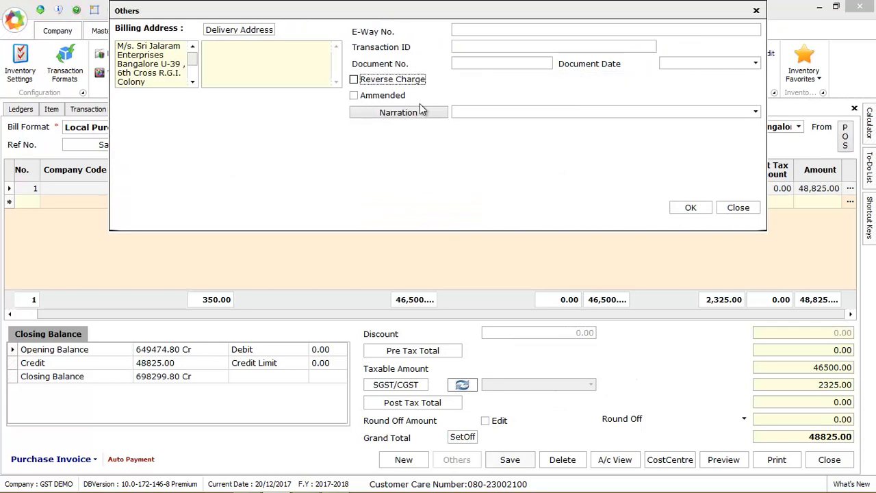
left_click(690, 207)
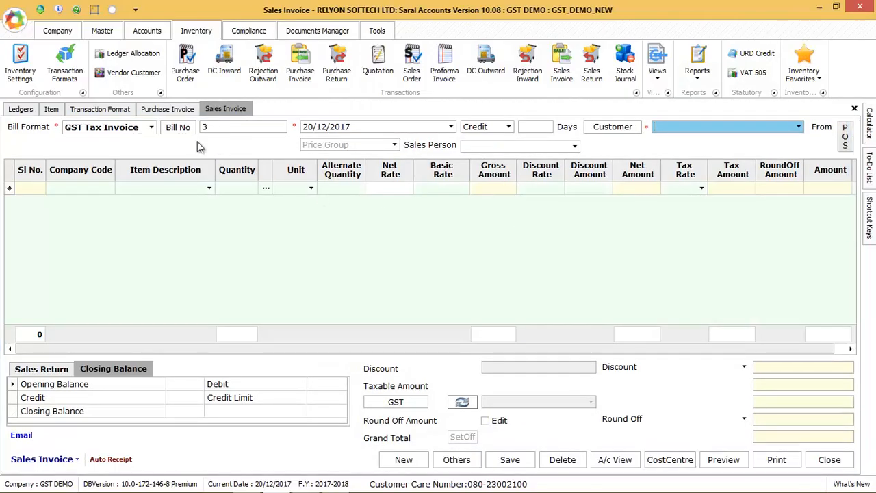
Step: Load sales bill 2, keeping its customer and Karnataka as place of supply
left_click(178, 127)
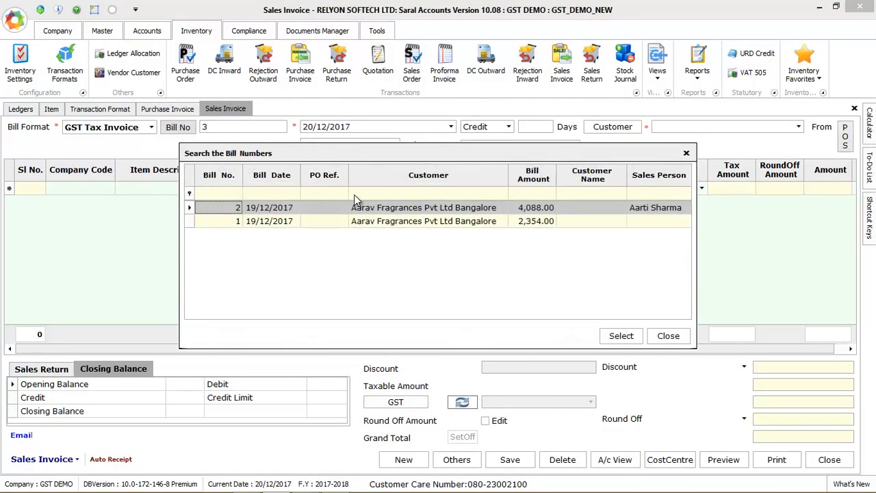
double_click(369, 208)
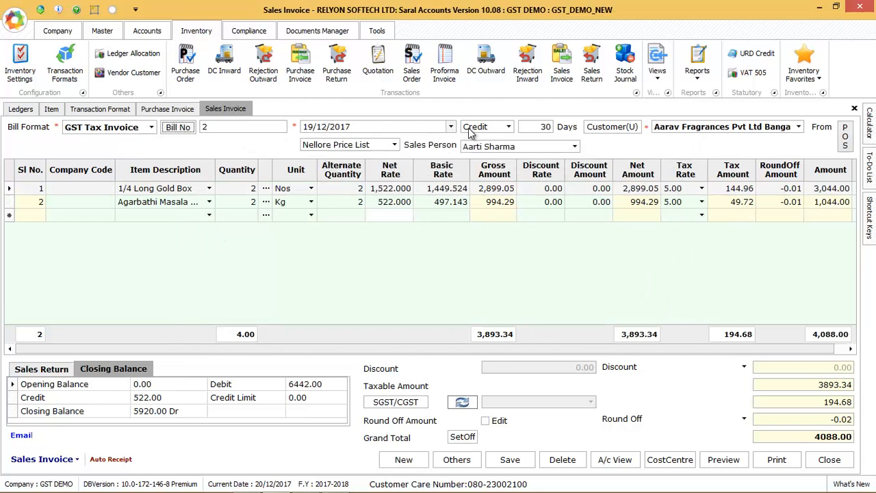
left_click(798, 127)
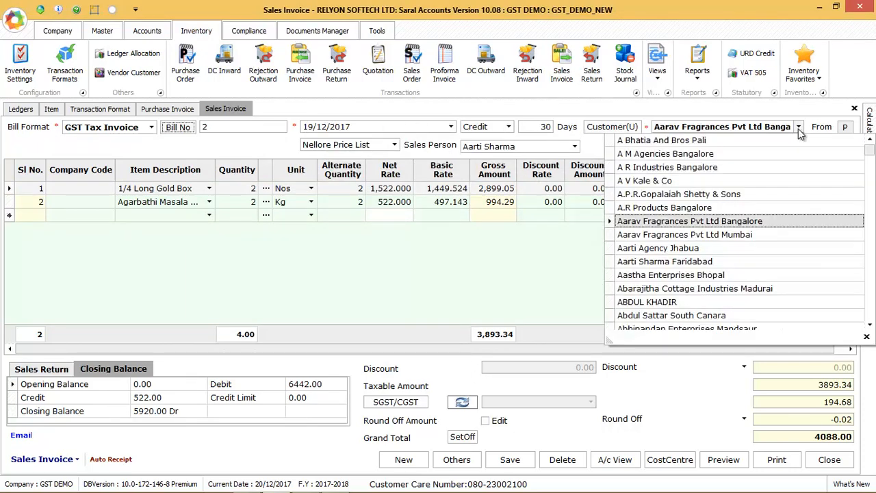
left_click(799, 130)
left_click(844, 133)
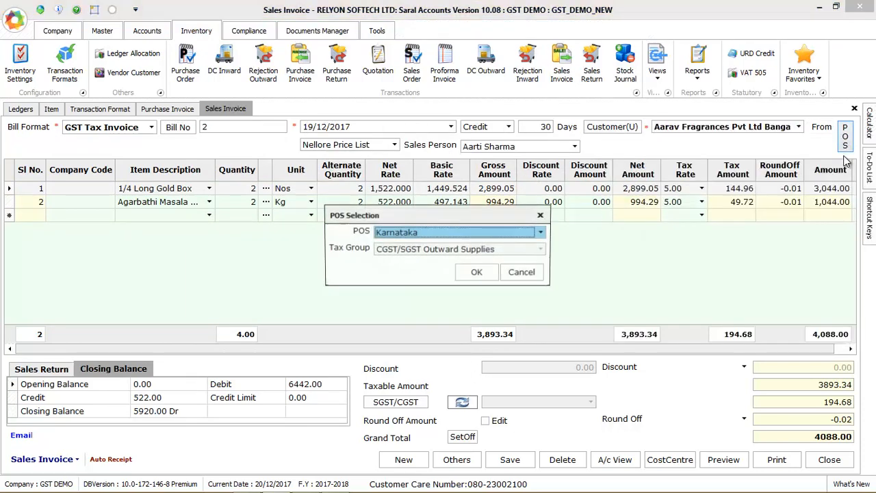
left_click(477, 238)
key("Return")
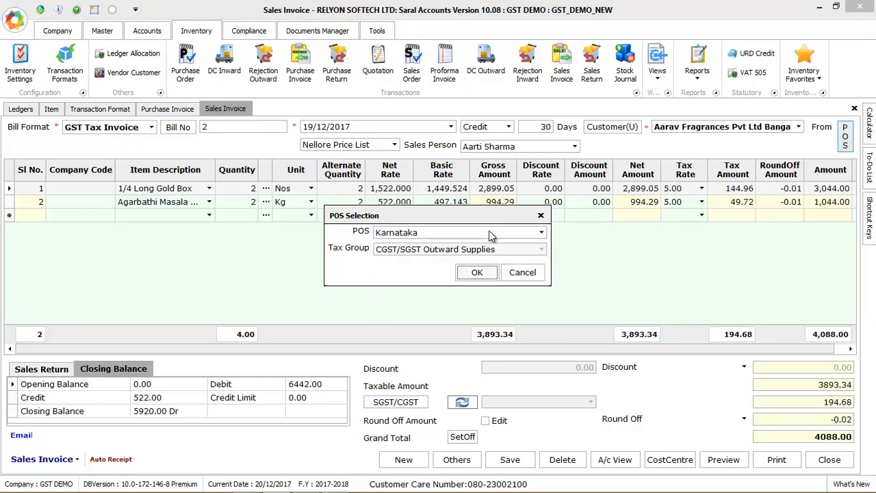
left_click(479, 272)
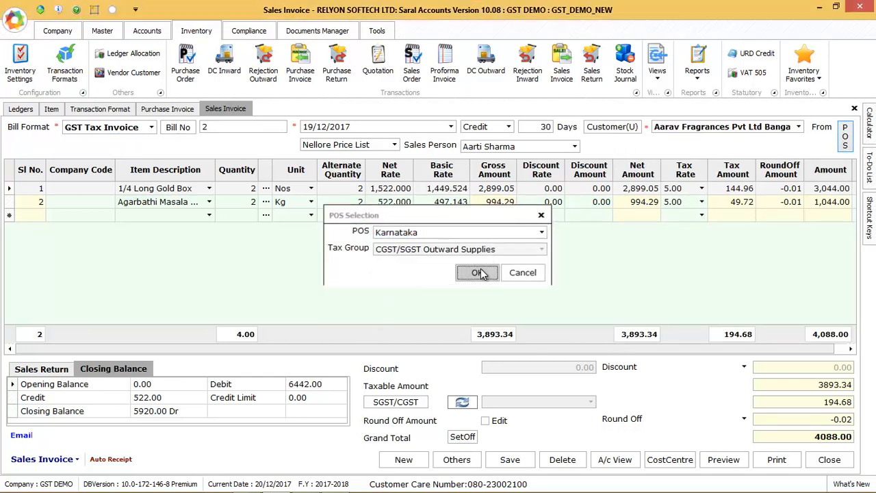
Step: Check the source list, the Agarbathi Masala Paste item and row 1's 5.00 tax rate
left_click(821, 128)
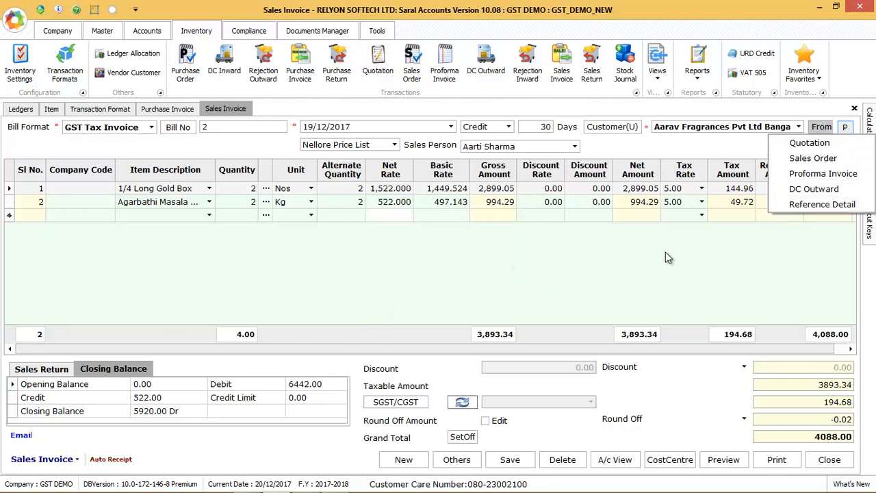
left_click(419, 271)
left_click(206, 202)
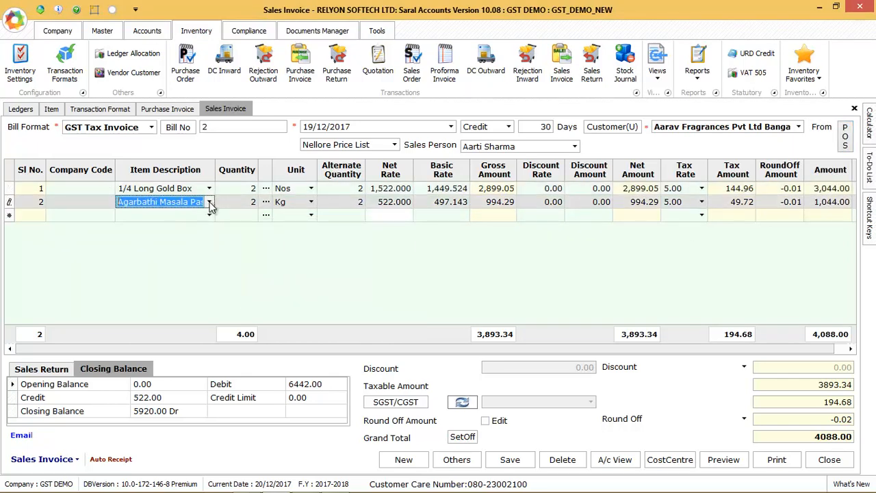
left_click(209, 203)
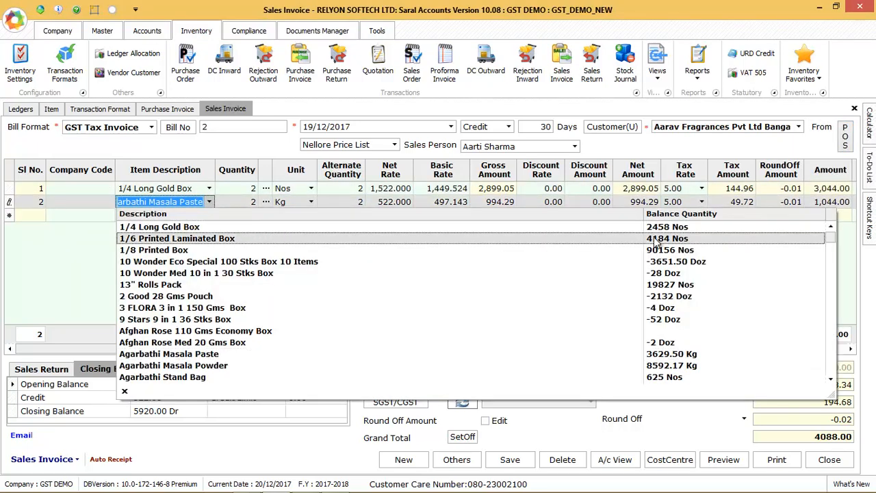
left_click(390, 189)
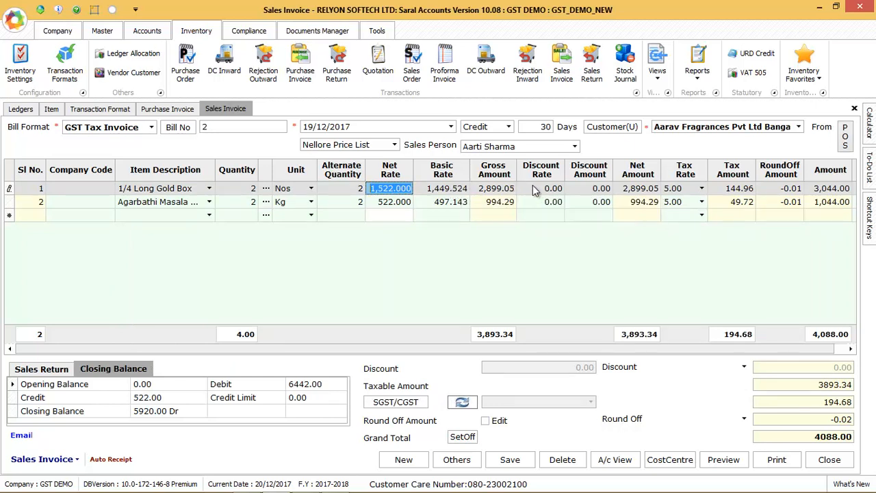
left_click(701, 189)
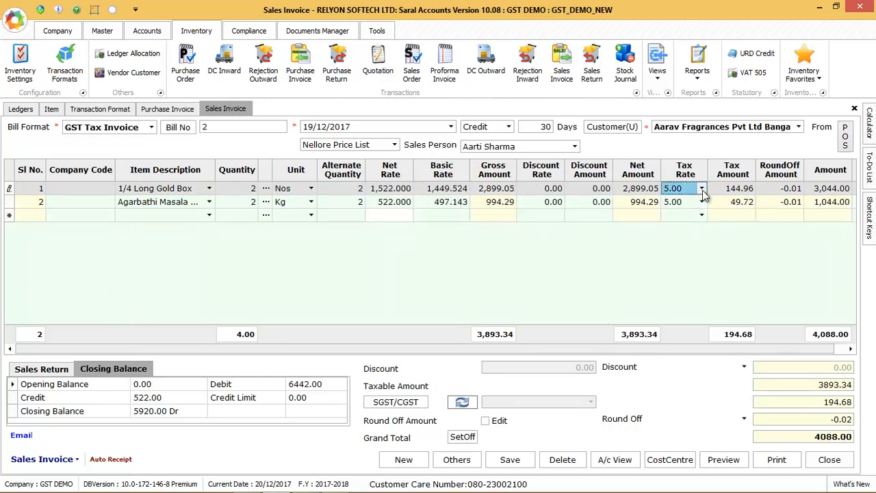
left_click(701, 190)
Step: Review the delivery address and e-way number in the invoice's Others details, then confirm
left_click(457, 459)
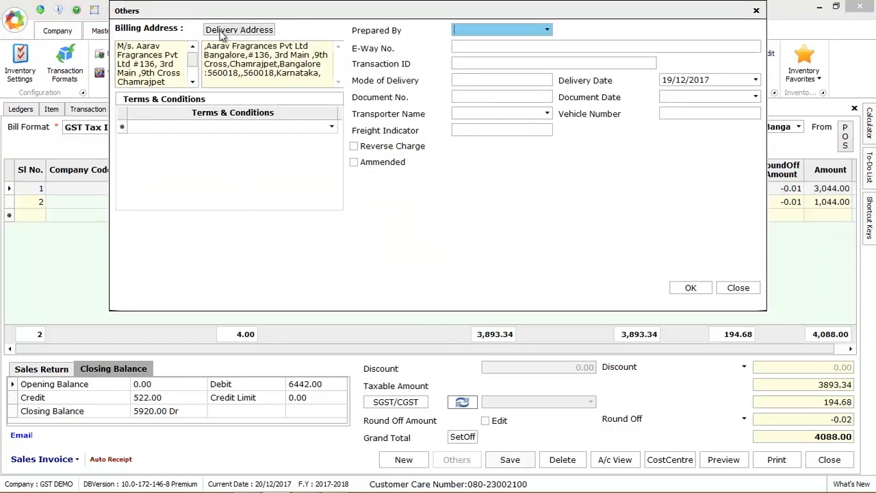
left_click_drag(207, 47, 314, 82)
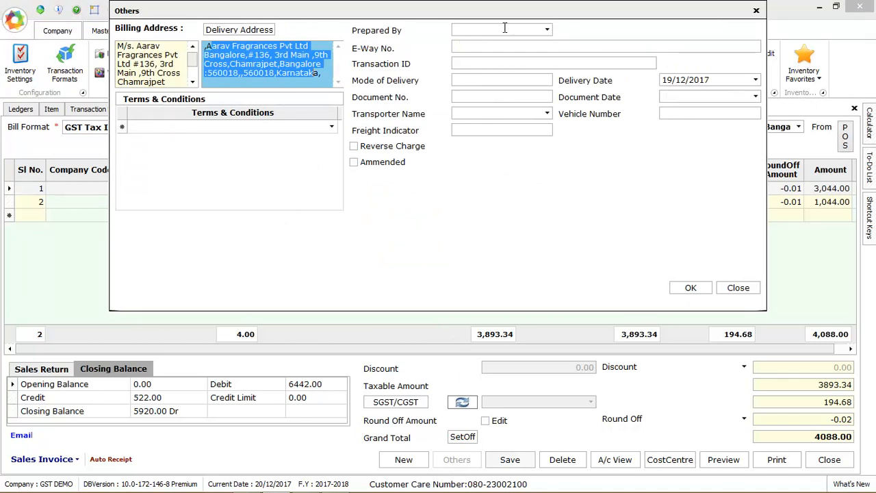
left_click(469, 47)
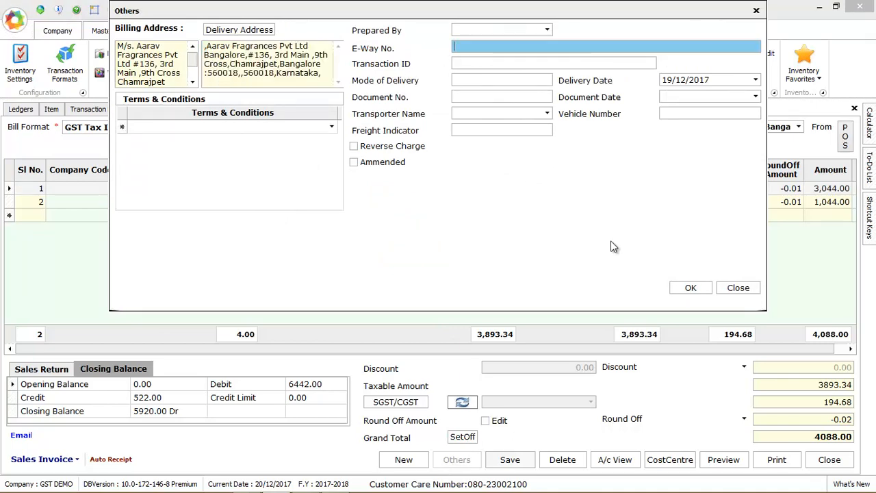
left_click(691, 289)
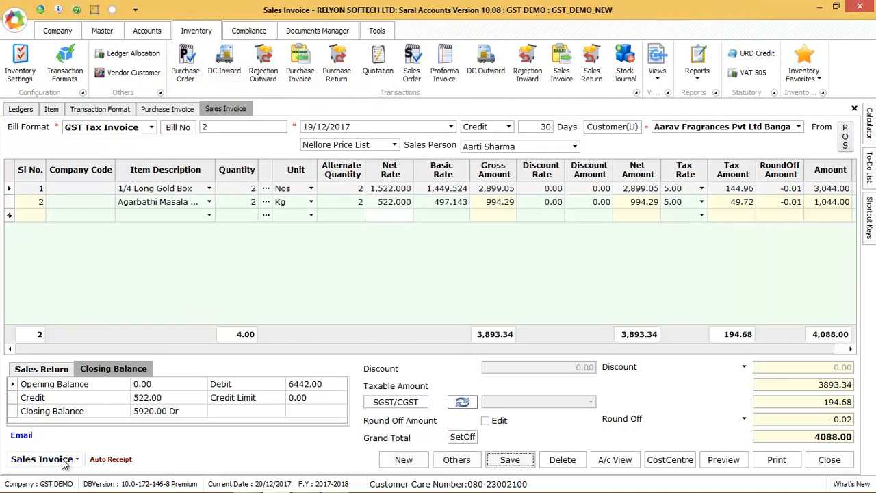
Step: Preview sales bill 2 as a printed tax invoice from print settings, then close the preview
left_click(63, 460)
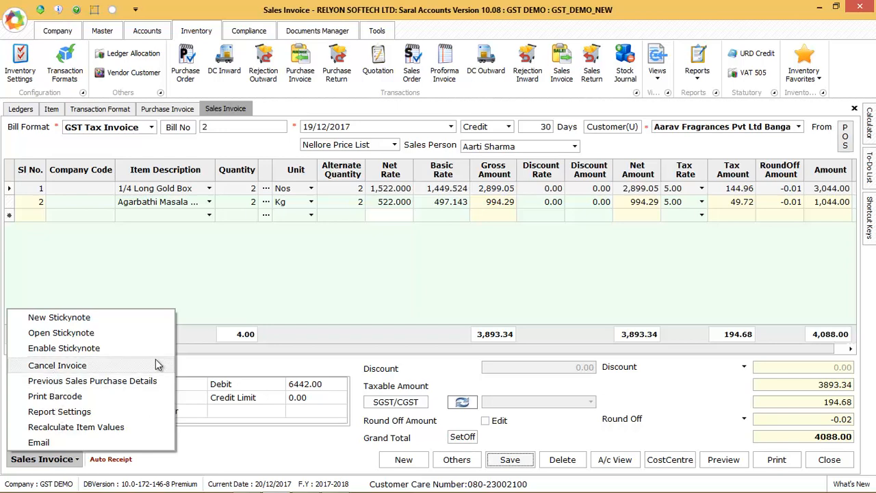
left_click(190, 347)
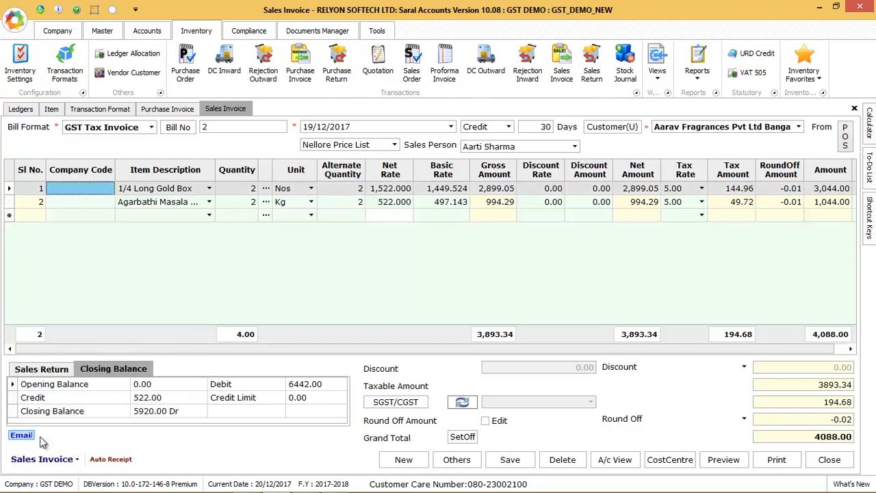
left_click(724, 459)
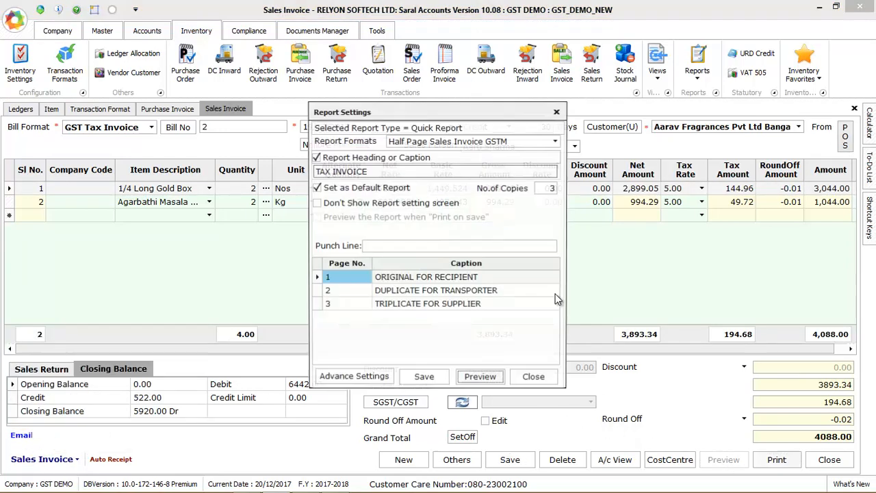
left_click(480, 383)
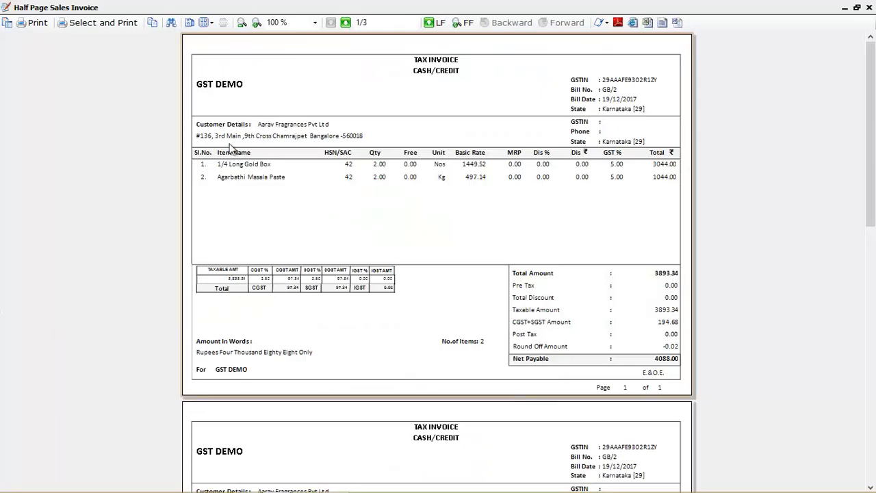
left_click(867, 8)
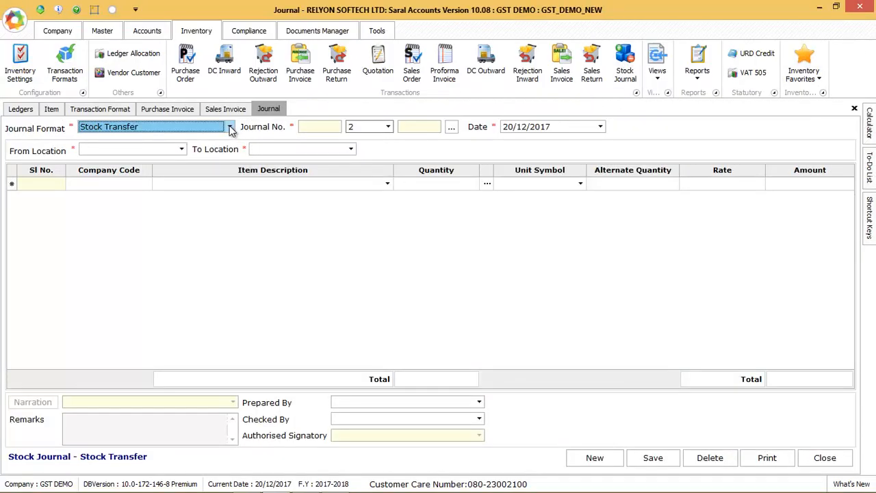
Step: Keep the blank Stock Transfer journal, glance at the views list, then switch to the Accounts commands
left_click(231, 130)
key("Return")
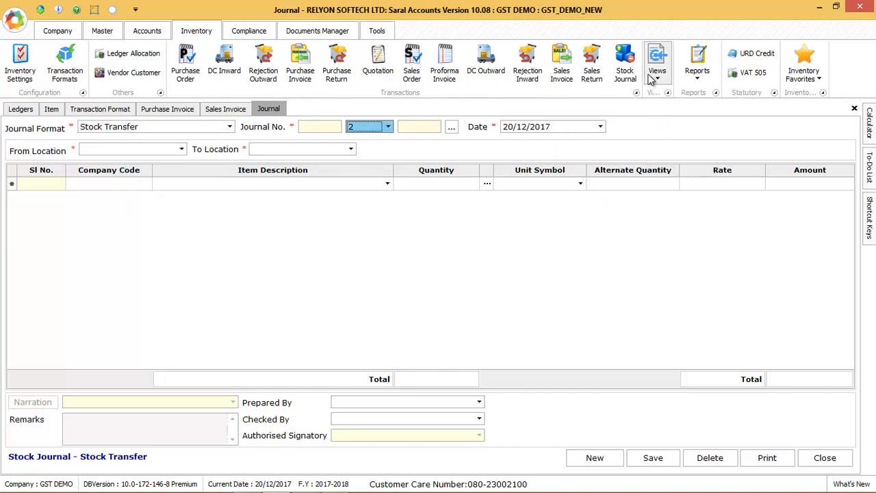
left_click(651, 80)
mouse_move(676, 98)
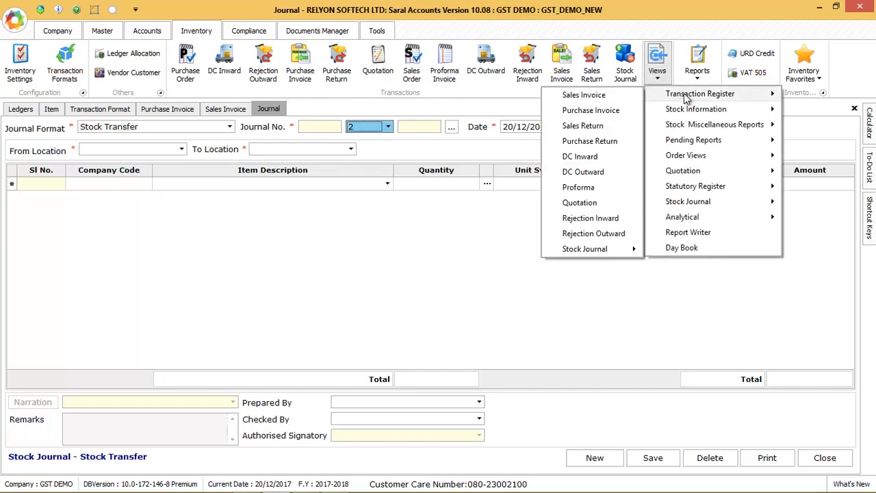
mouse_move(691, 112)
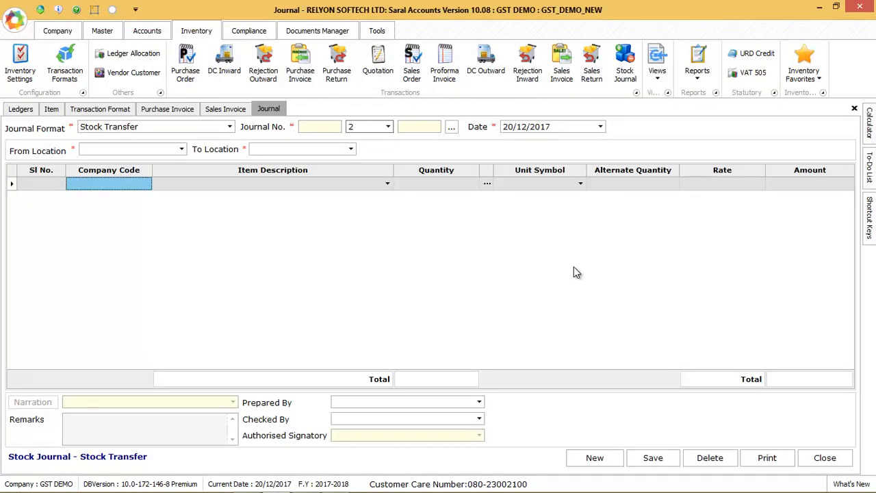
left_click(146, 30)
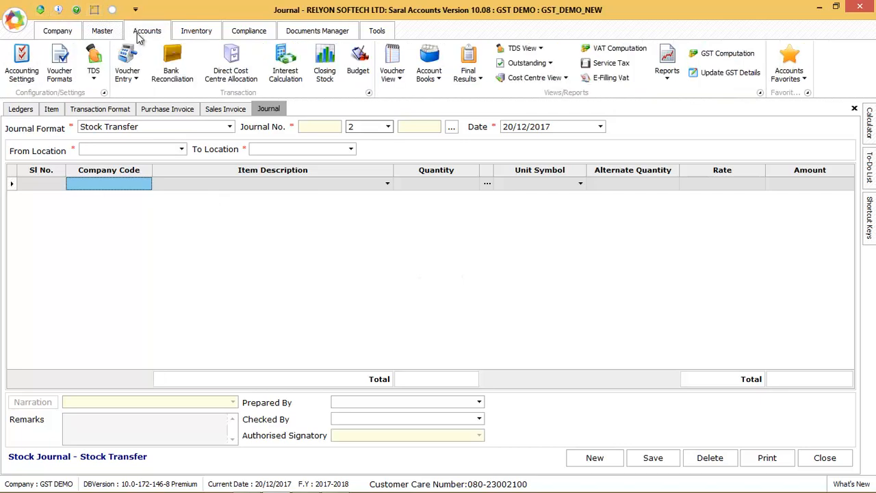
Step: Review the Display Formats, Cost Centre and Budget pages of Accounting Settings
left_click(22, 58)
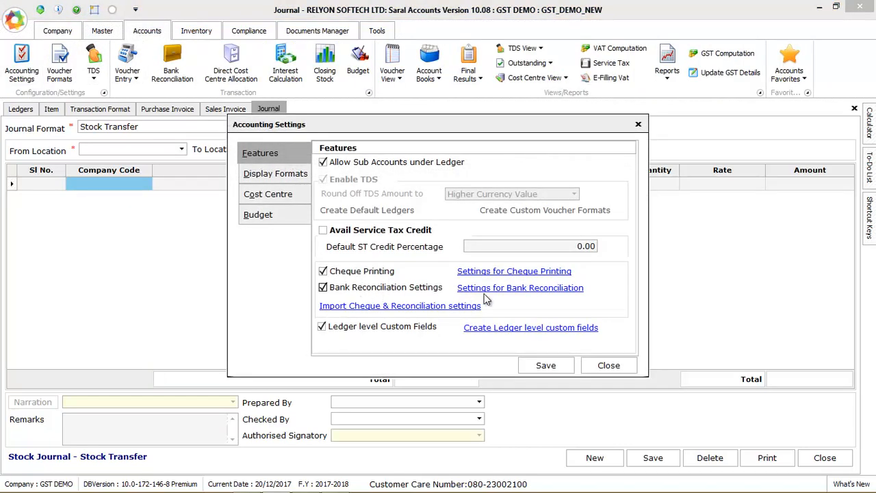
left_click(289, 173)
left_click(265, 196)
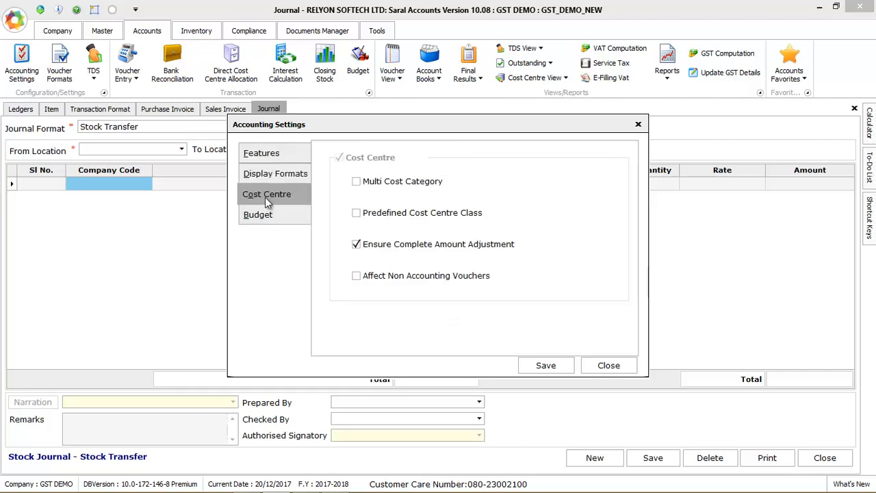
left_click(277, 213)
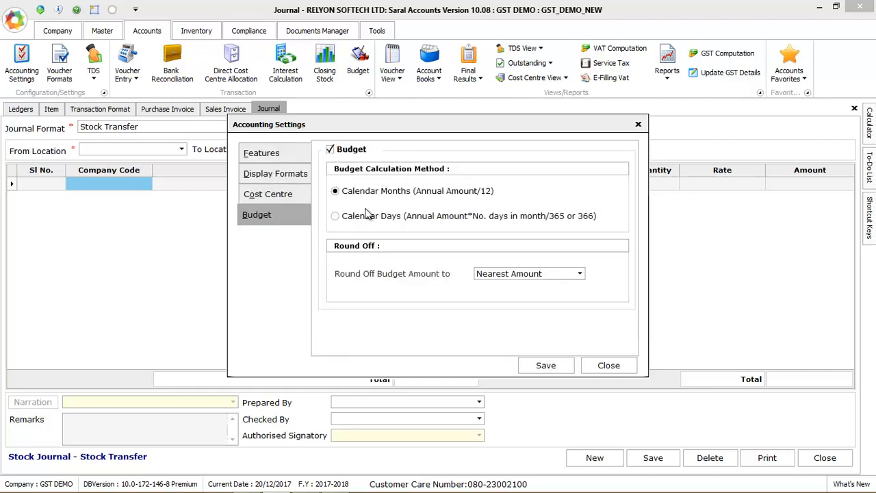
Step: Close Accounting Settings and load the Ecs Sbh Pay payment format in Voucher Formats
left_click(611, 367)
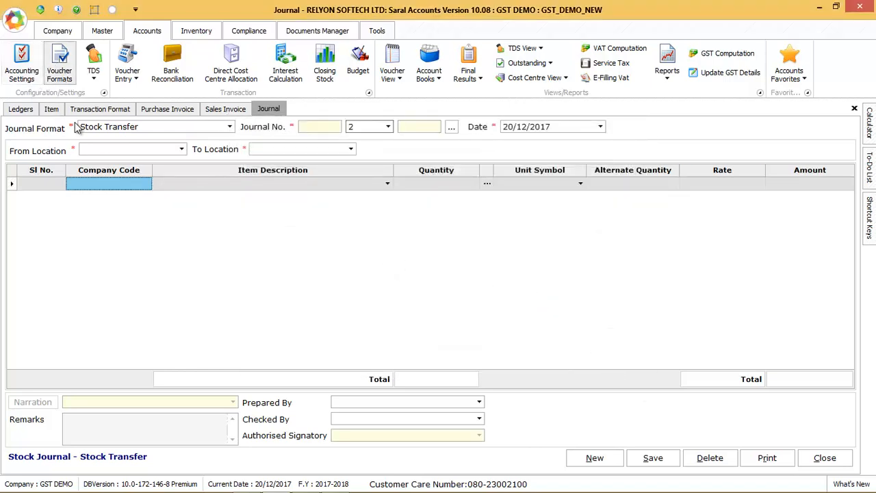
left_click(59, 74)
left_click(67, 375)
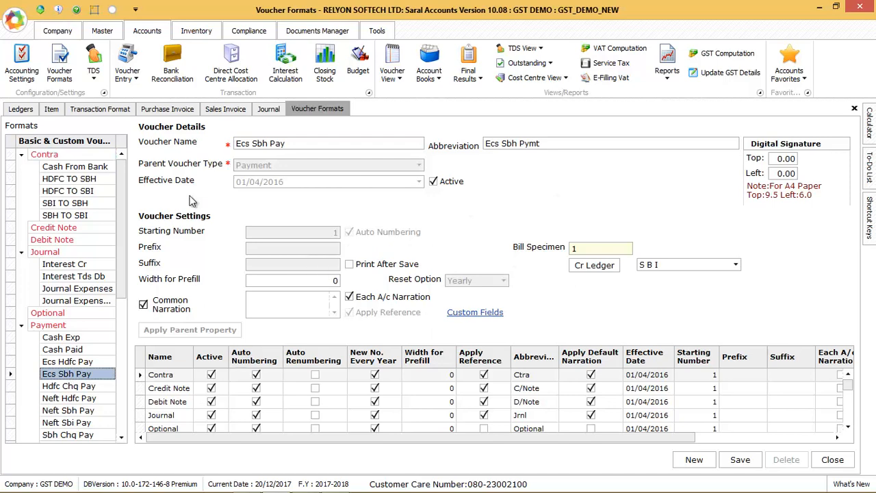
Step: Open receipt voucher 49, the 11,984.00 cash receipt dated 08/11/2017, via Vou. No search
left_click(93, 72)
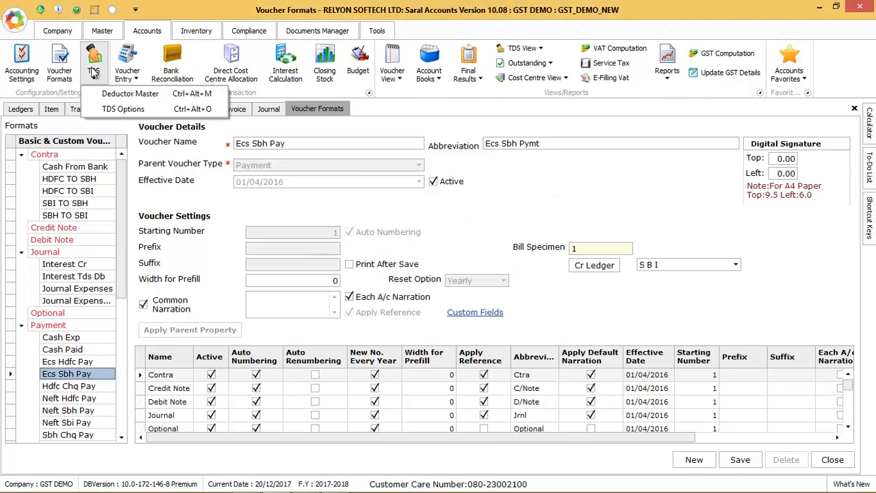
left_click(127, 76)
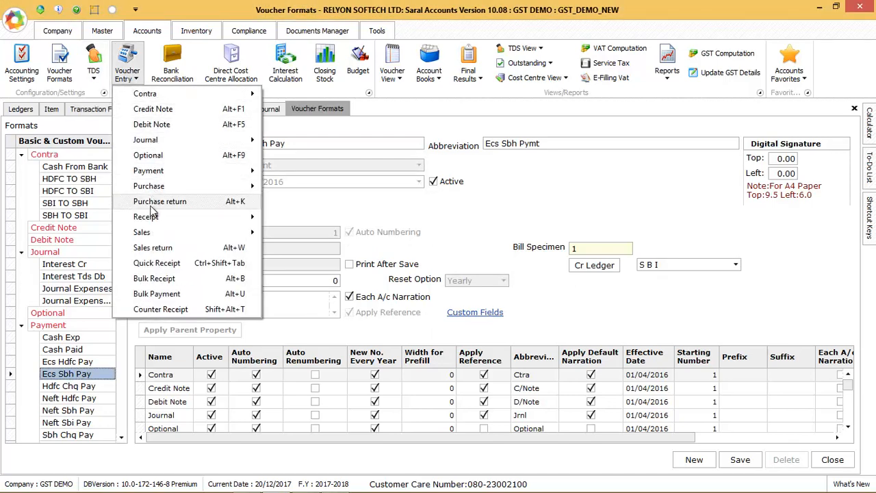
left_click(471, 234)
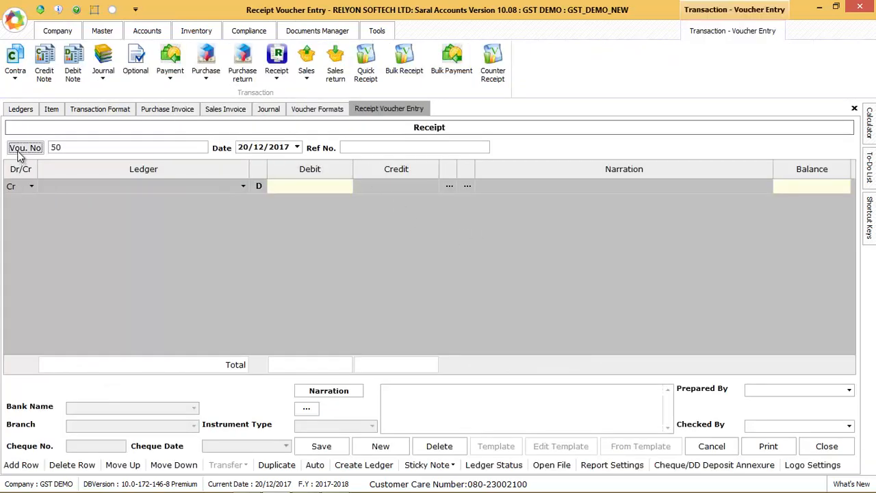
left_click(24, 147)
double_click(418, 209)
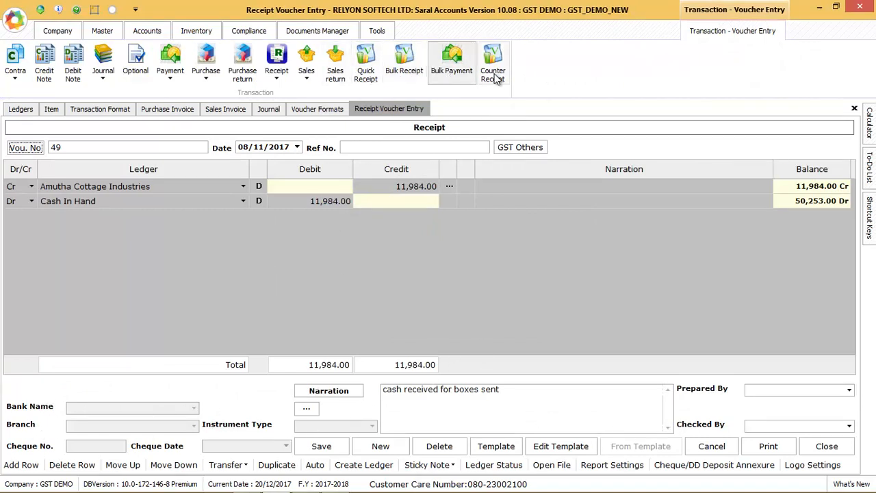
left_click(147, 30)
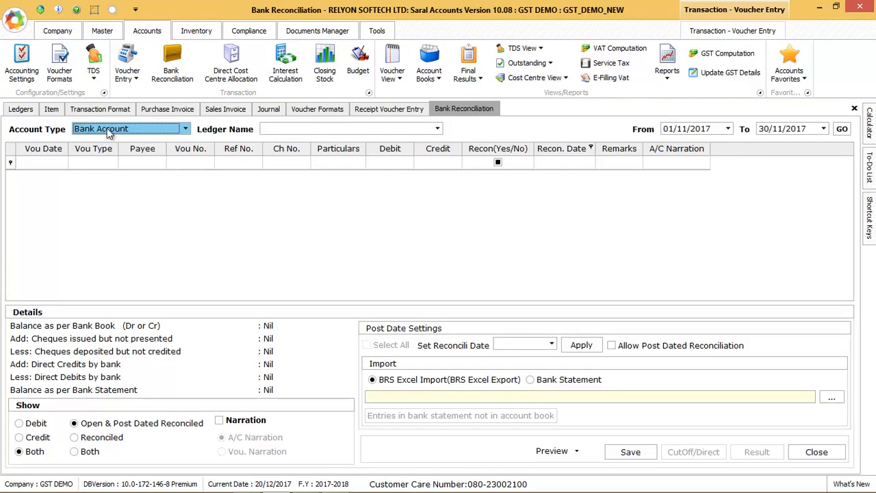
Step: Load Bank Reconciliation for Bank Account type with the H D F C Bank ledger
left_click(137, 130)
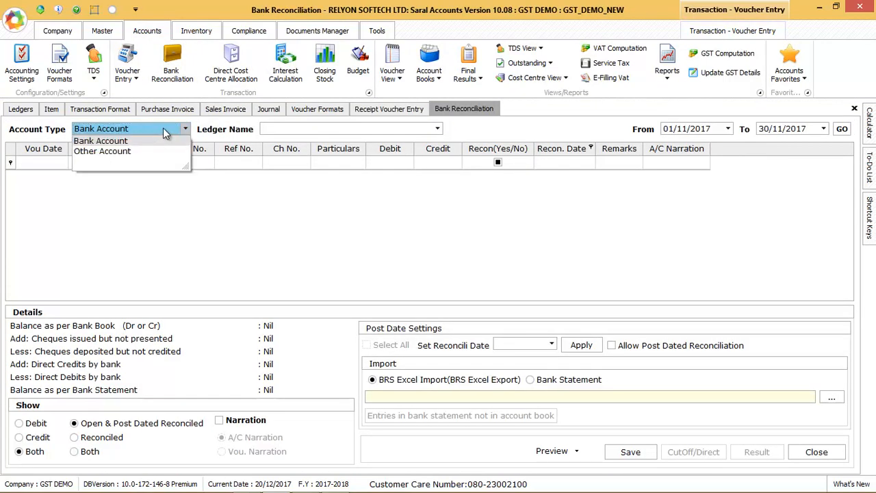
left_click(164, 133)
left_click(404, 130)
left_click(439, 131)
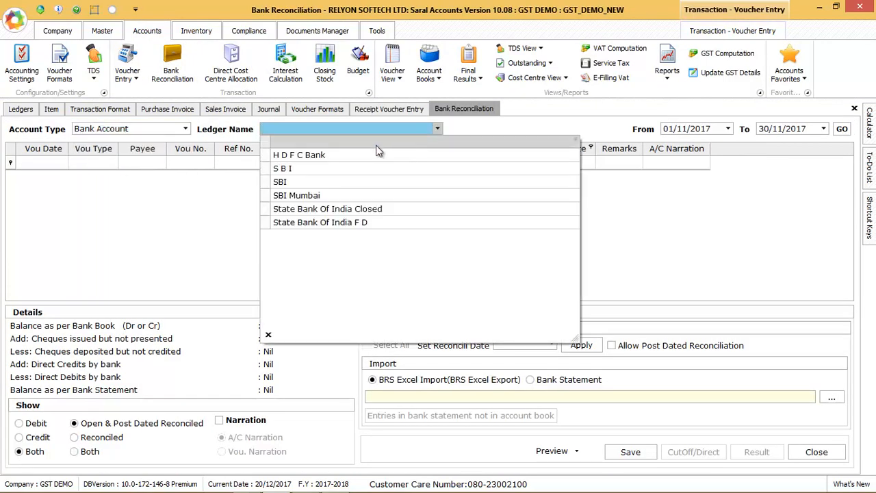
left_click(377, 151)
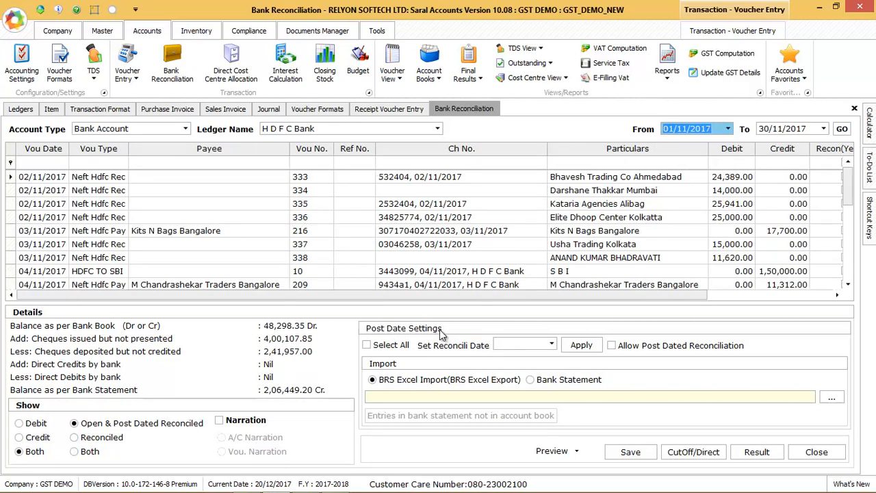
Step: Tick Recon for vouchers 333, 334 and 335, then open the voucher count statistics
left_click_drag(438, 295, 562, 296)
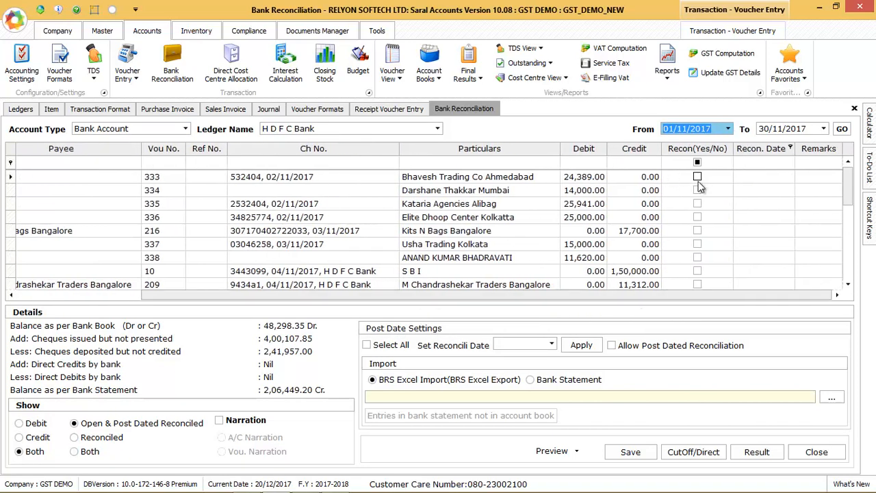
left_click(696, 177)
left_click(697, 190)
left_click(697, 203)
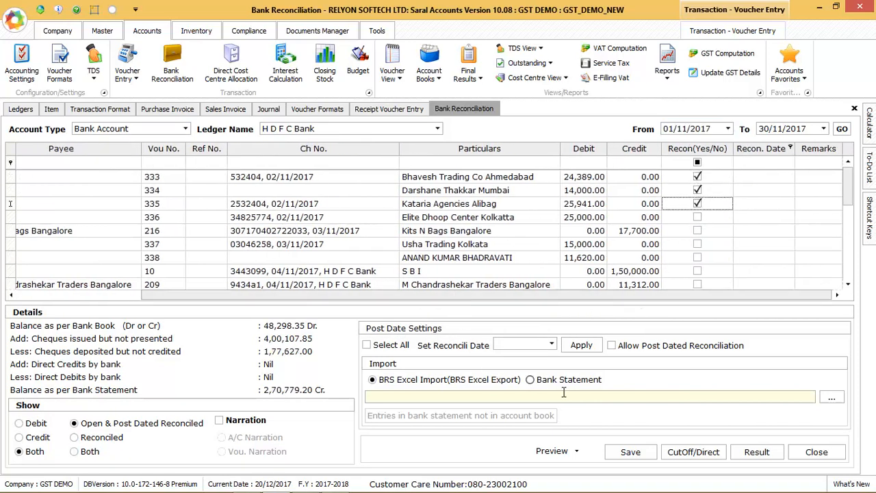
left_click(396, 74)
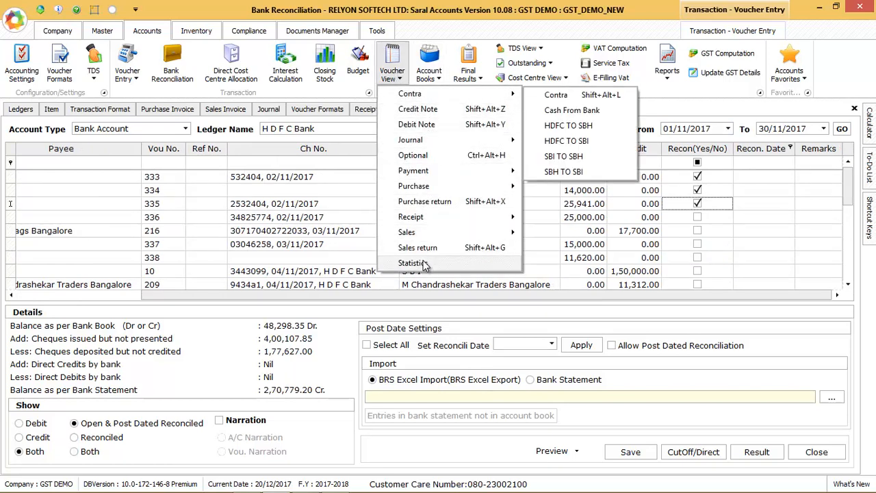
left_click(425, 264)
Step: Show the detailed Cash Book with Transaction columns and no period comparison
left_click(428, 72)
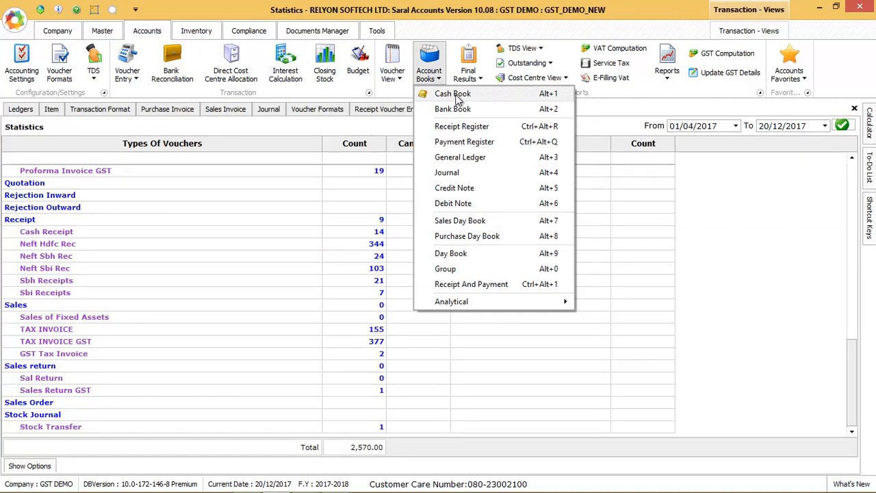
left_click(456, 98)
left_click(481, 242)
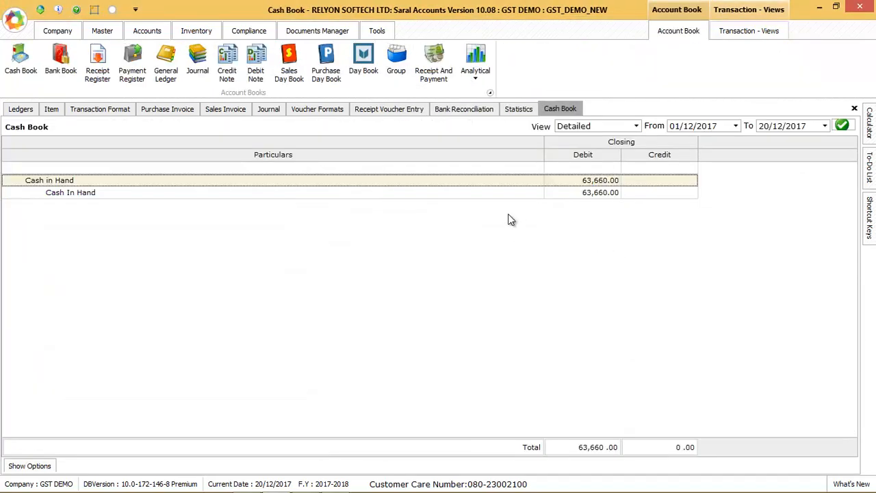
left_click(632, 127)
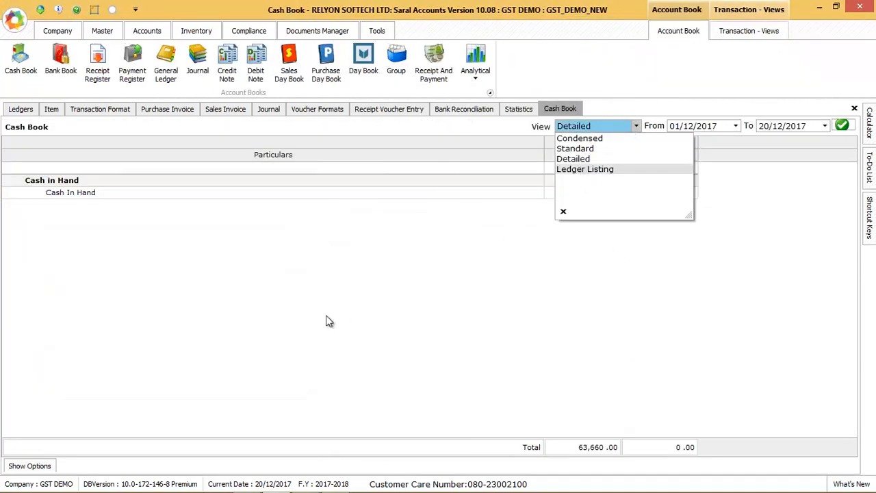
left_click(24, 465)
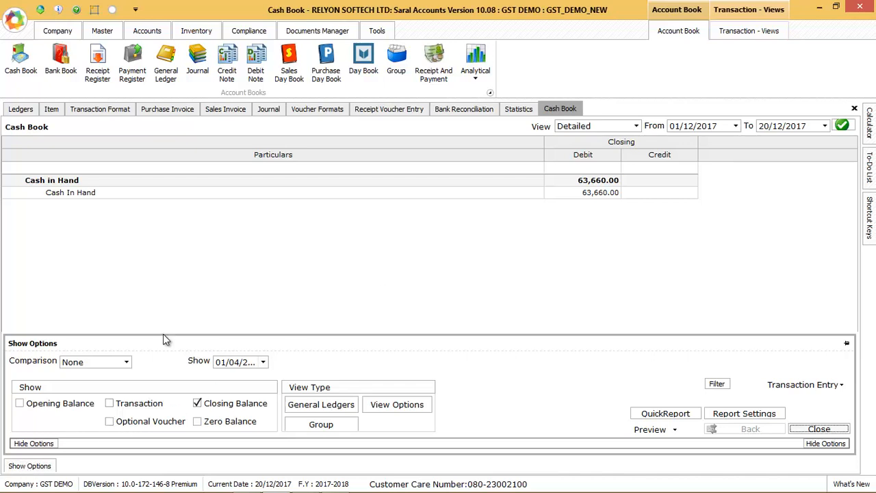
left_click(125, 405)
left_click(119, 364)
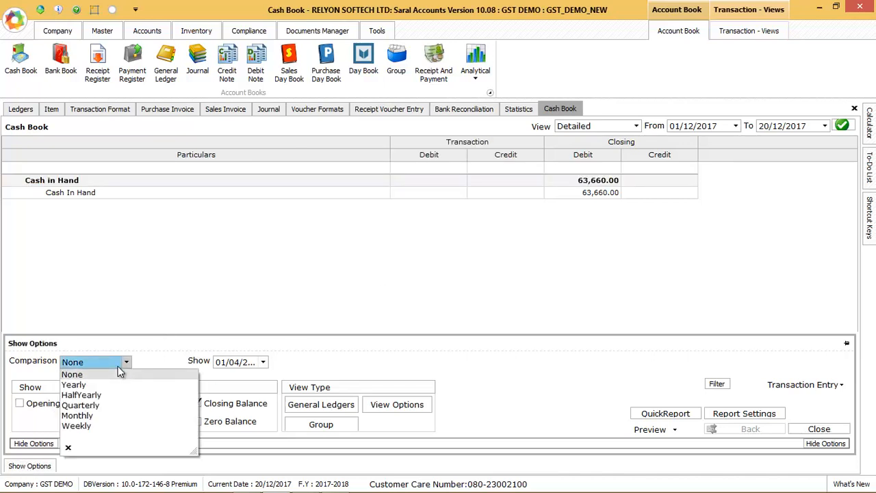
left_click(380, 408)
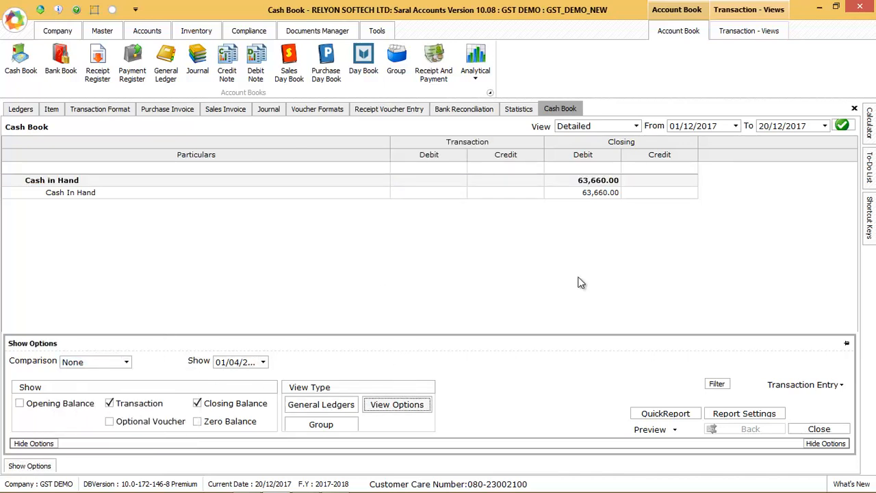
Step: Show the detailed Bank Book with no period comparison, then bring up the general ledger list
left_click(58, 63)
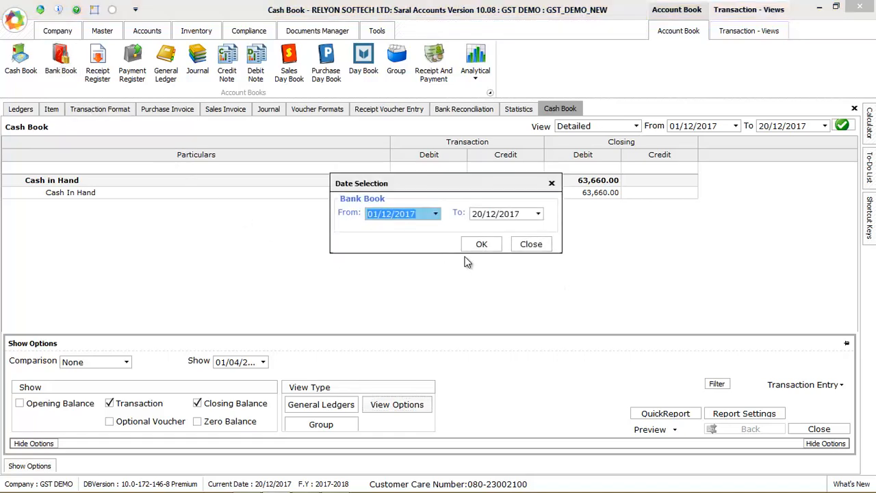
left_click(486, 250)
left_click(635, 126)
key("Tab")
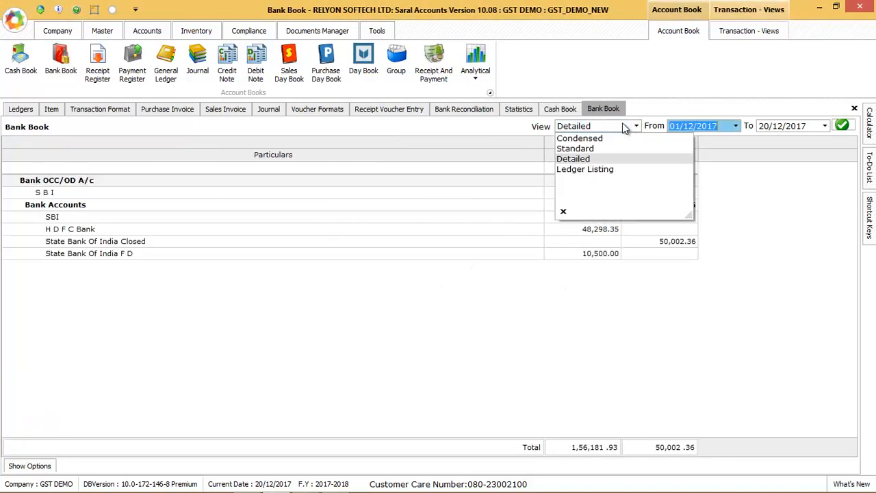
left_click(30, 466)
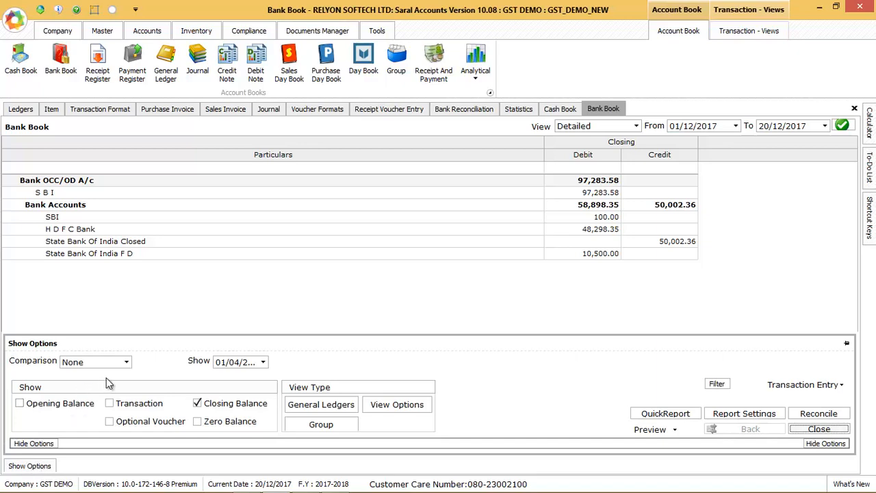
left_click(117, 362)
key("Tab")
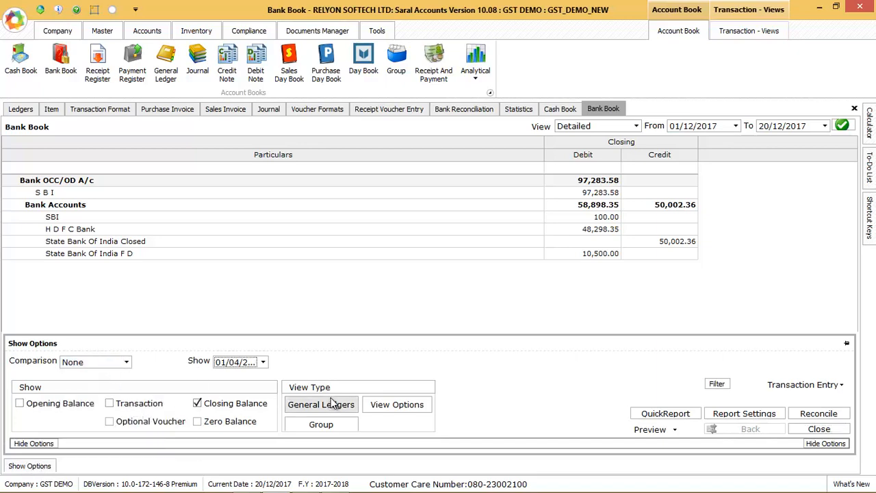
left_click(332, 403)
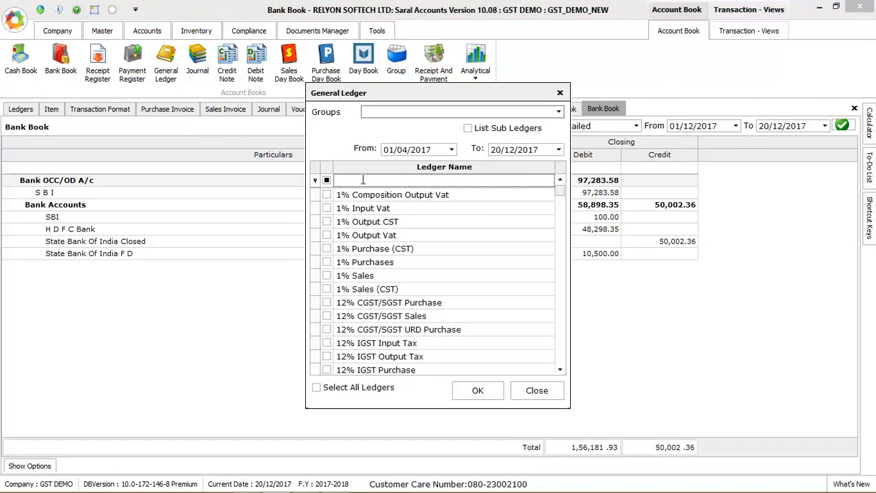
Step: Open the Aarav Fragrances ledger in standard view, leave view options unchanged, and start the Trial Balance
key("Return")
left_click(618, 127)
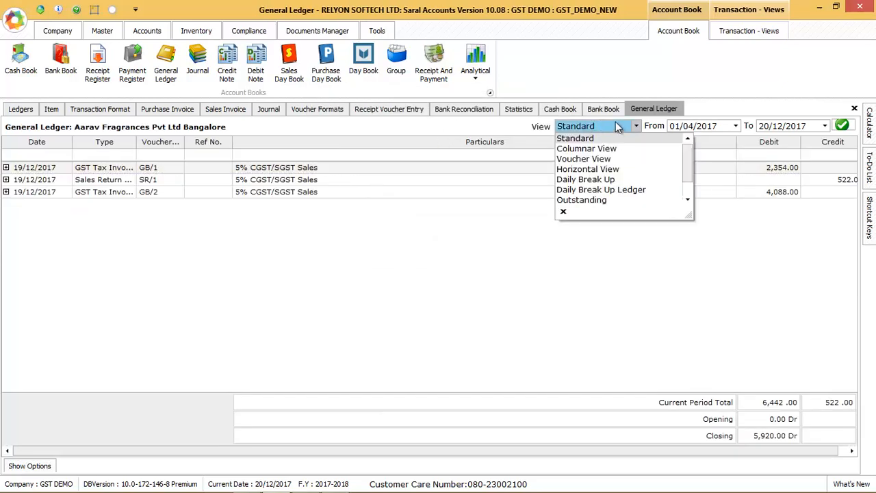
scroll(687, 157, "down", 2)
key("Tab")
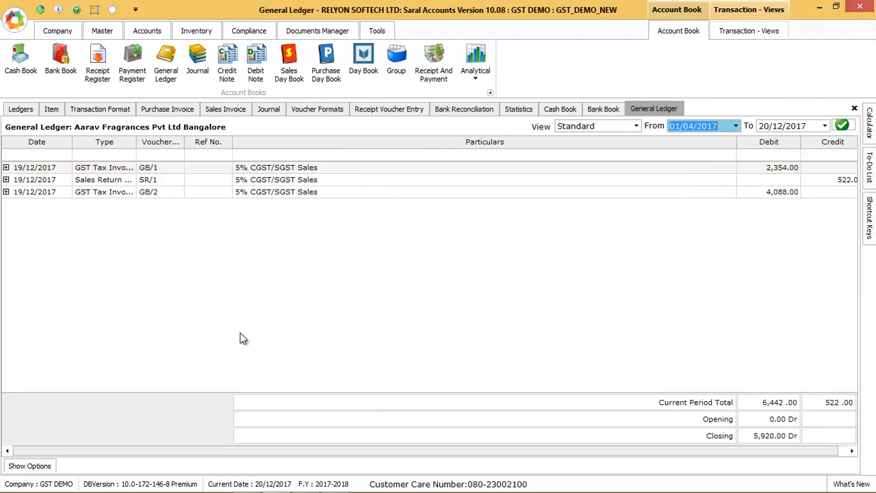
left_click(38, 466)
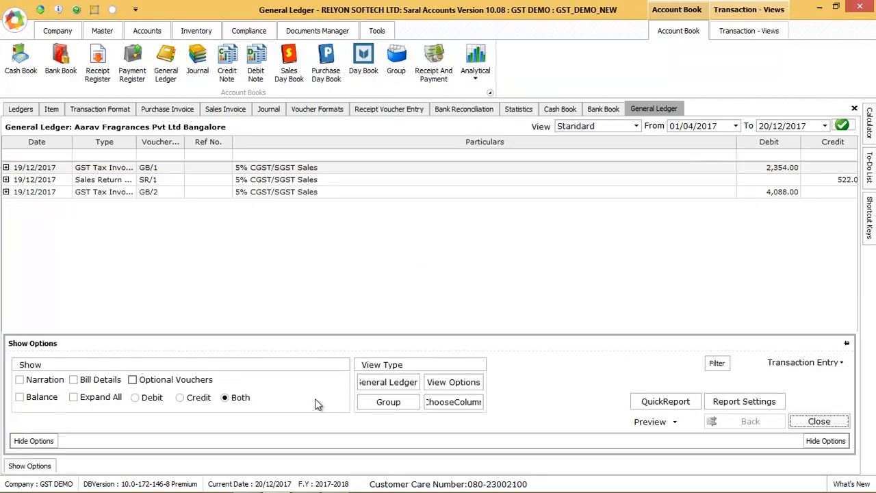
left_click(442, 392)
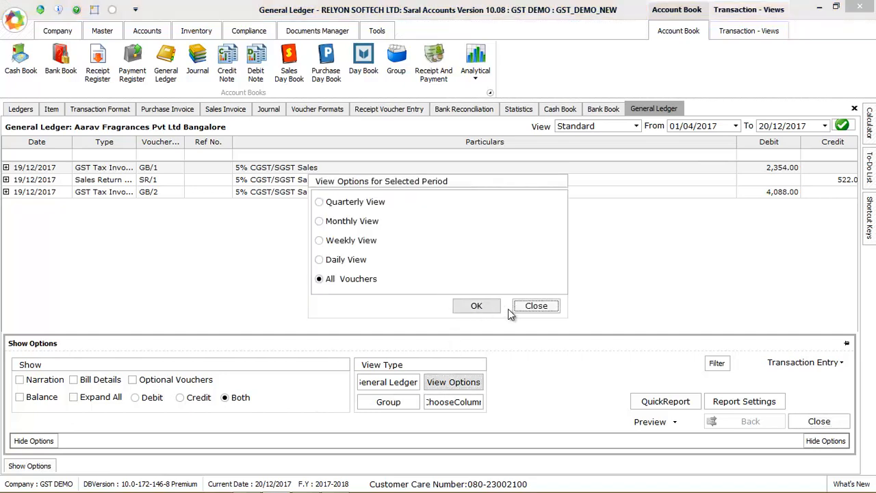
left_click(525, 308)
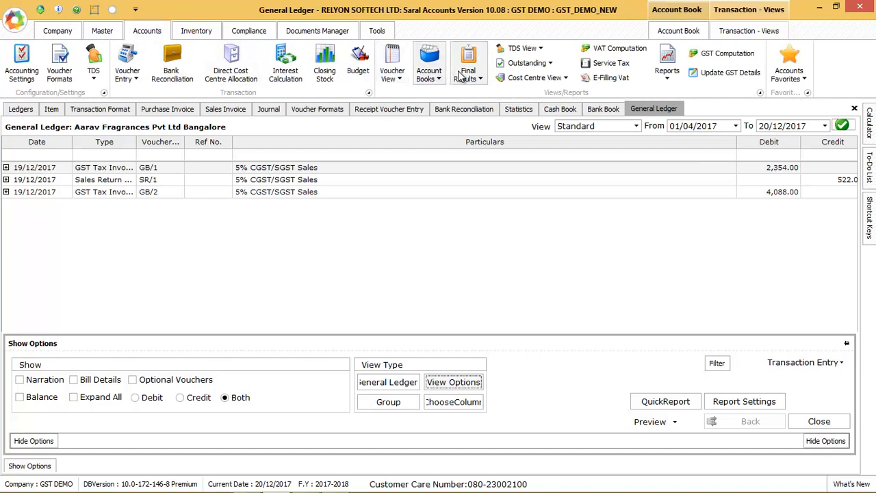
left_click(468, 73)
left_click(497, 93)
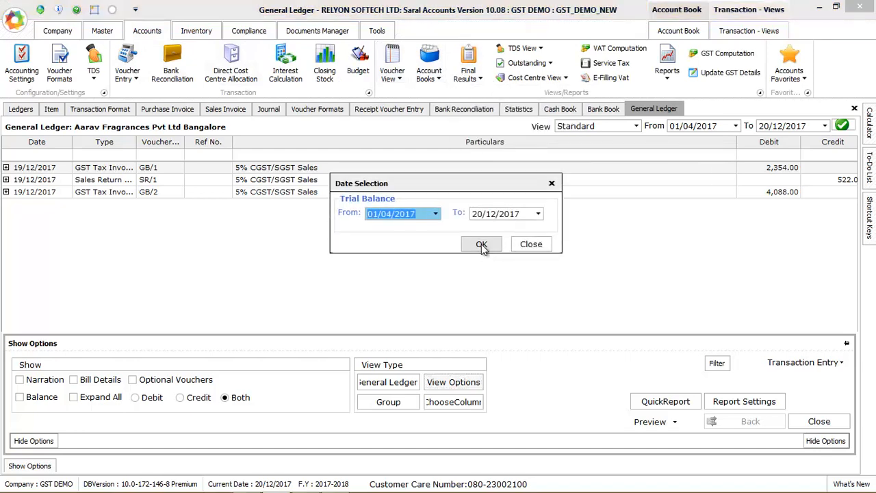
Step: Load the detailed Trial Balance to 20/12/2017 with Opening Balance and Transaction columns, no comparison
left_click(479, 245)
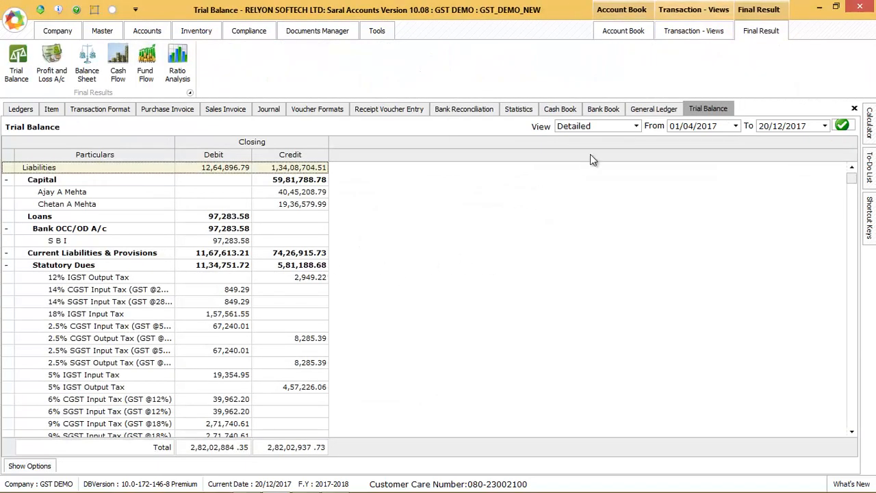
left_click(611, 126)
left_click(598, 168)
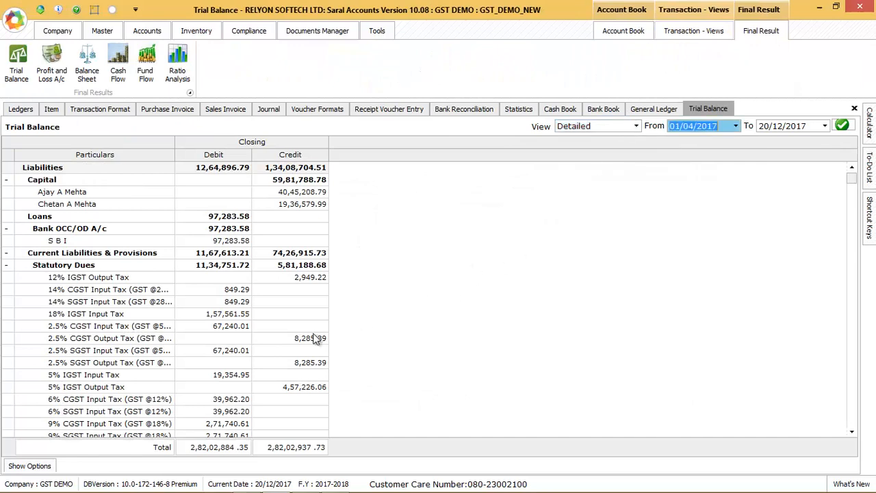
left_click(30, 466)
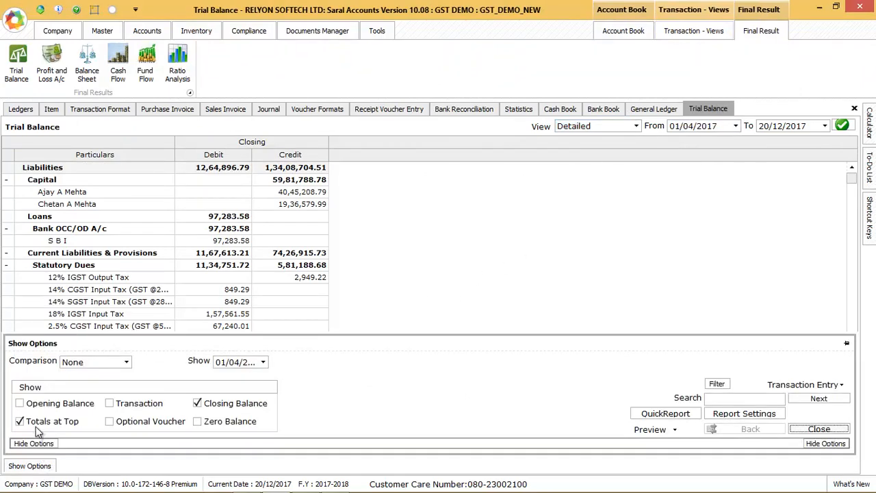
left_click(21, 403)
left_click(110, 403)
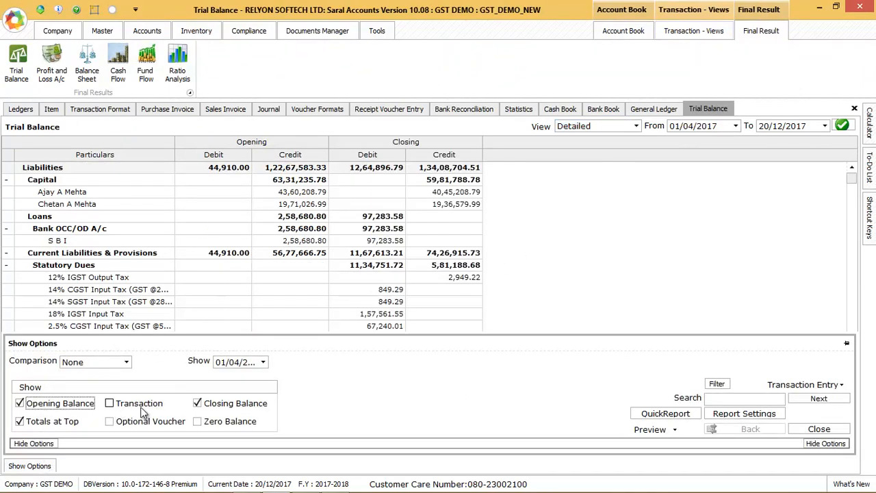
left_click(123, 368)
left_click(121, 363)
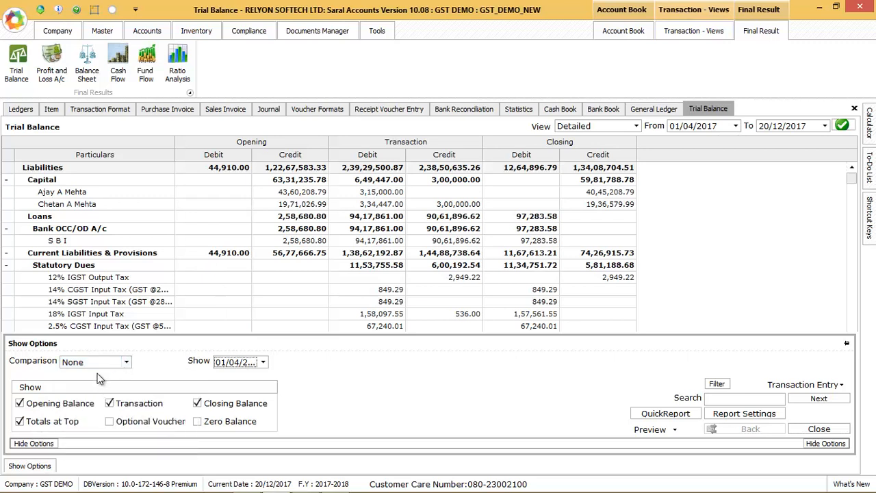
right_click(198, 201)
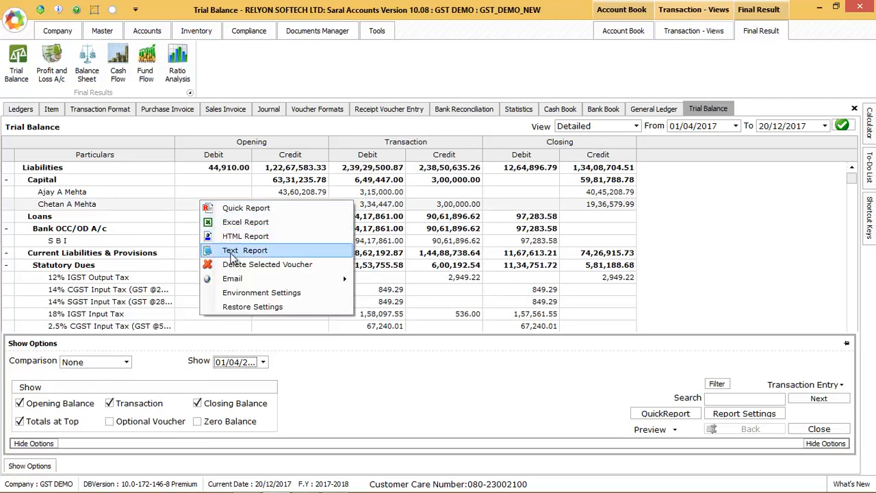
left_click(467, 297)
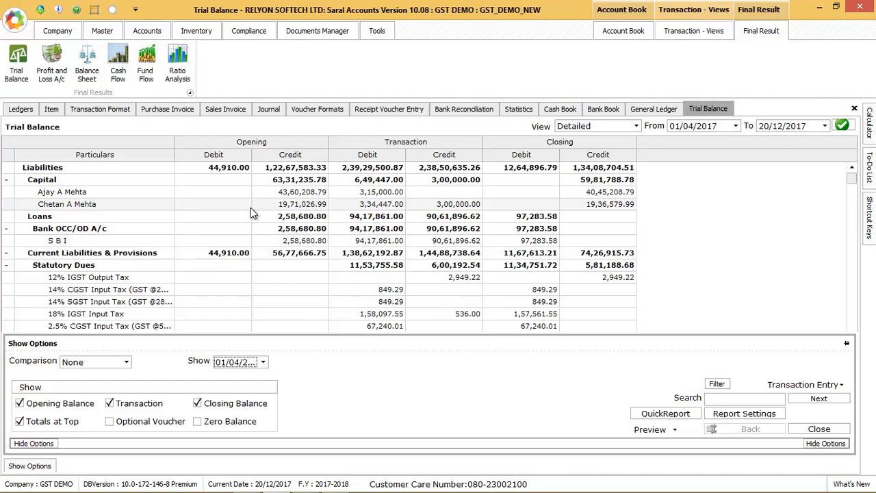
left_click(66, 68)
Step: Load the detailed Profit and Loss Account for the period and review it
left_click(482, 244)
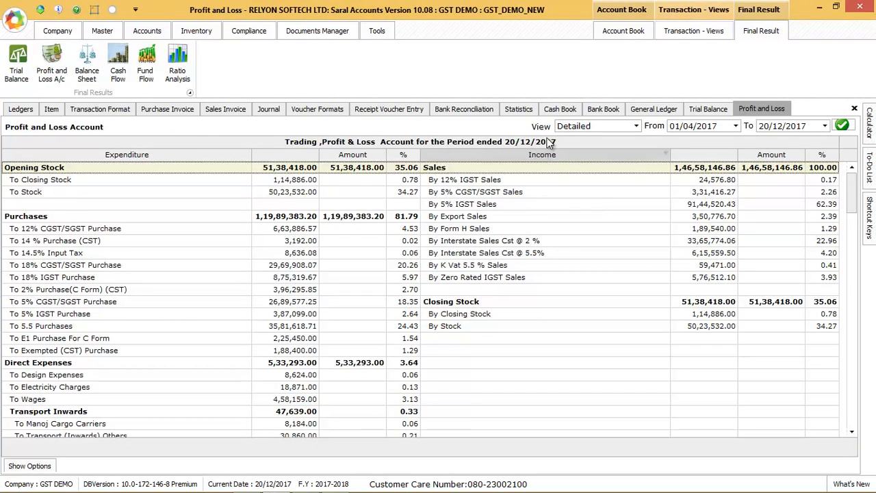
left_click(623, 126)
left_click(623, 126)
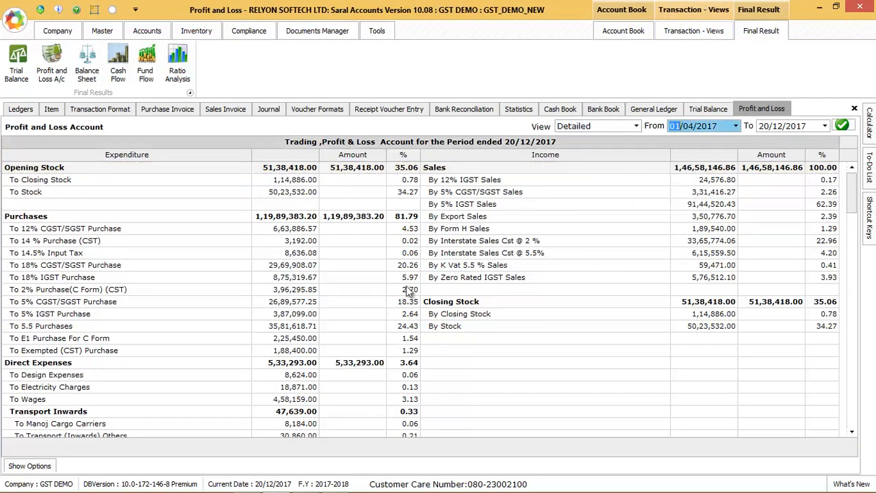
left_click(44, 468)
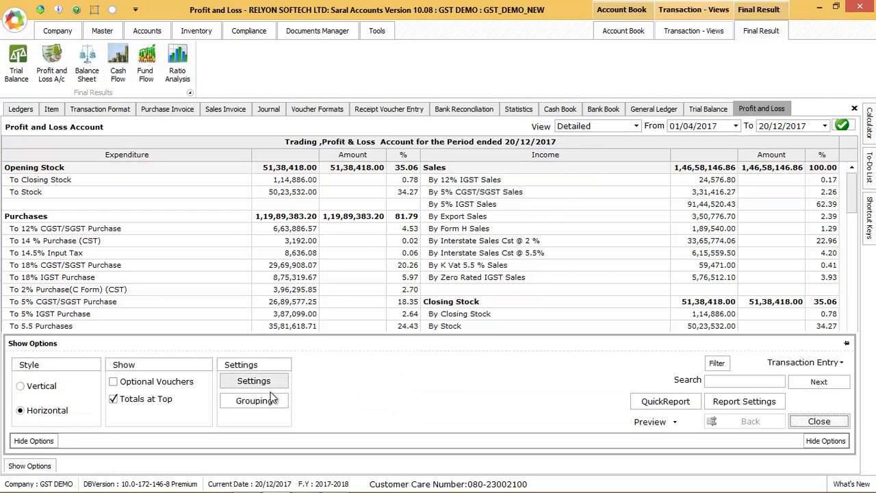
left_click(486, 289)
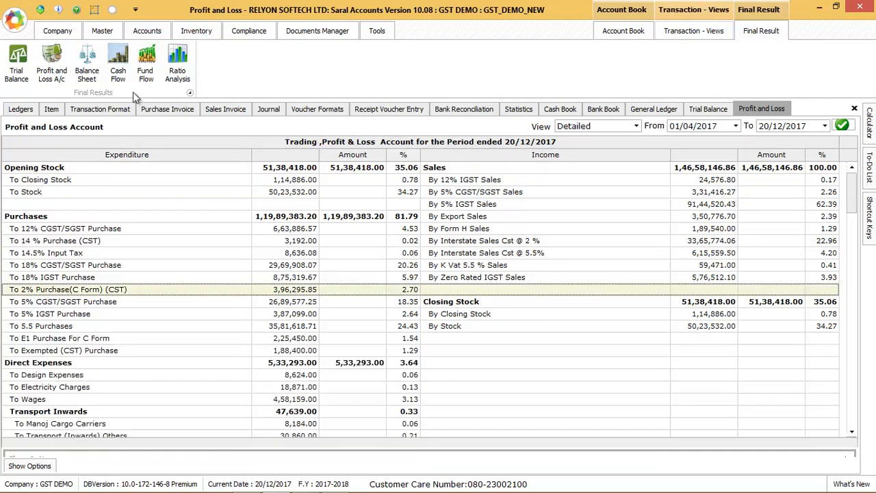
Step: Load the detailed Balance Sheet as at 20/12/2017, totalling 1,32,09,719.68 on both sides
left_click(87, 60)
left_click(480, 244)
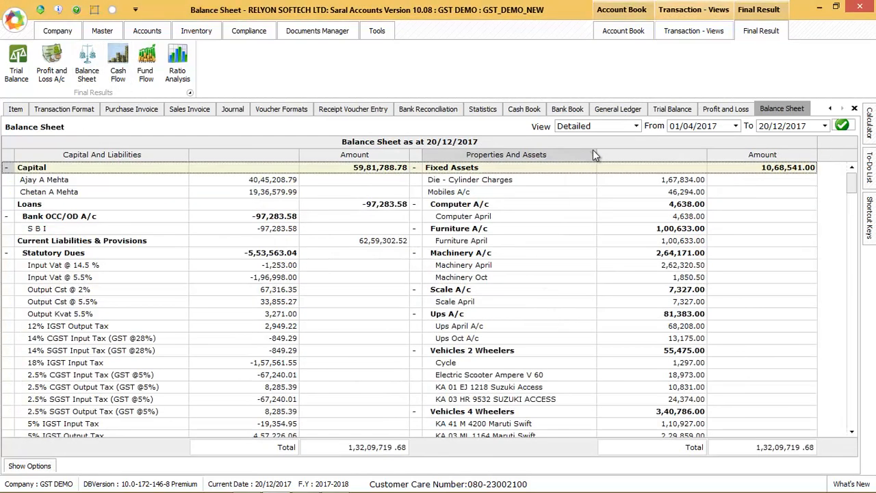
left_click(634, 126)
left_click(573, 159)
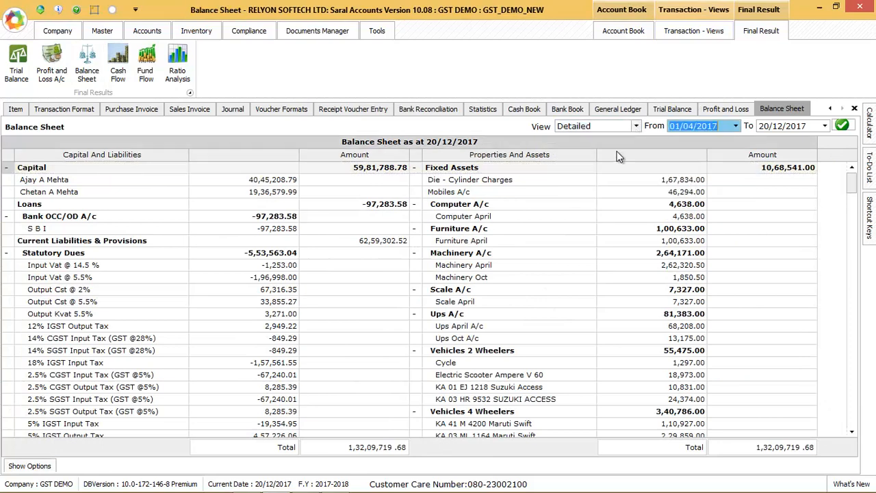
left_click(21, 466)
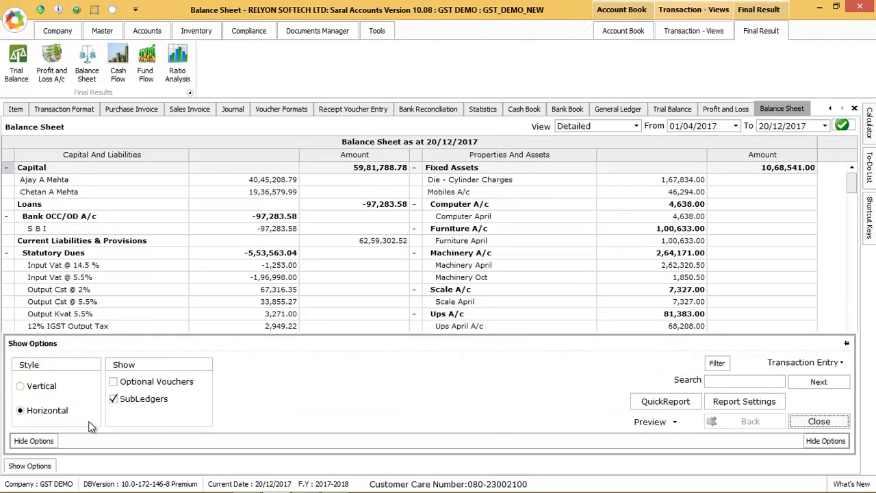
Step: Load the Cash Flow report in its standard layout
left_click(375, 282)
left_click(118, 65)
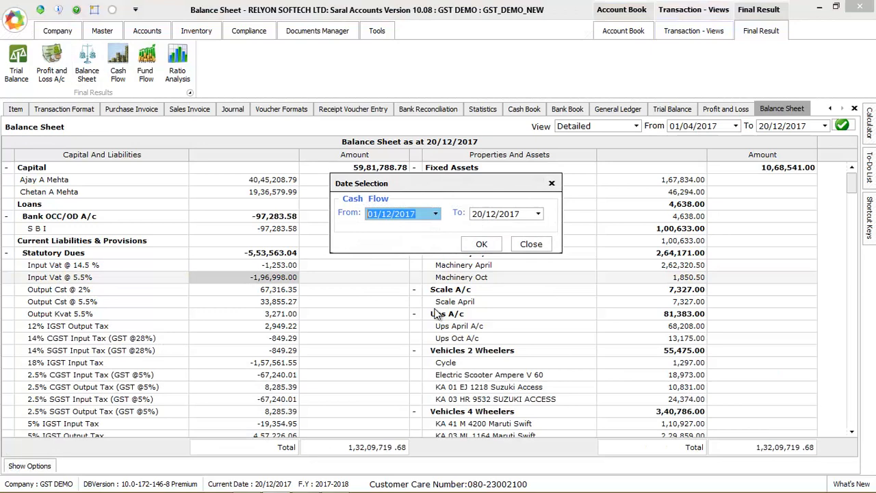
left_click(482, 244)
left_click(599, 127)
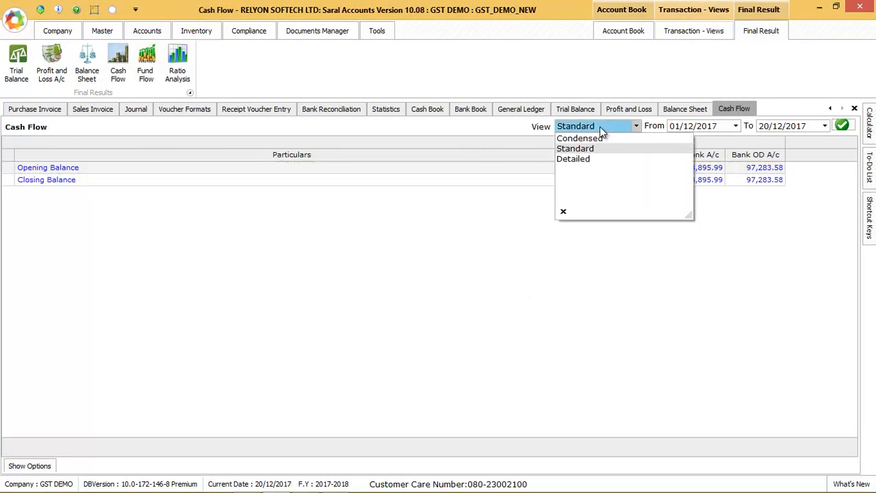
left_click(575, 148)
Step: Load the standard Fund Flow report, then the Ratio Analysis for 01/12/2017–20/12/2017
left_click(145, 65)
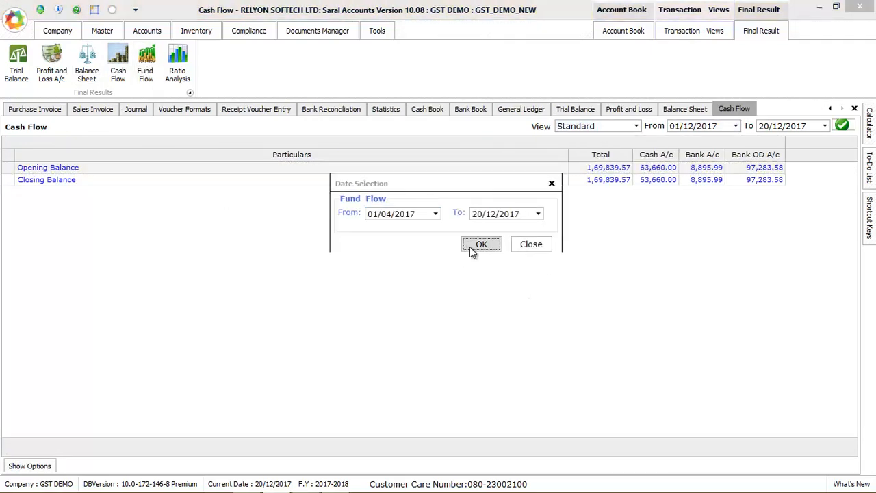
left_click(475, 245)
left_click(616, 128)
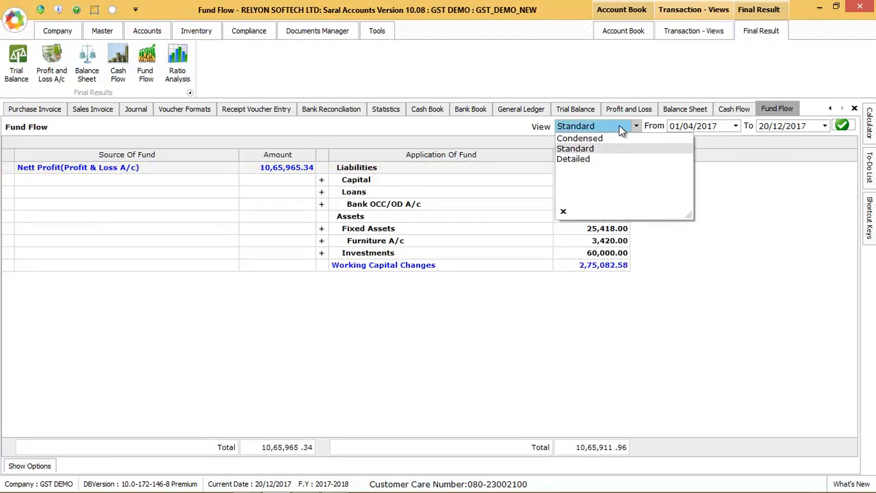
key("Tab")
left_click(177, 65)
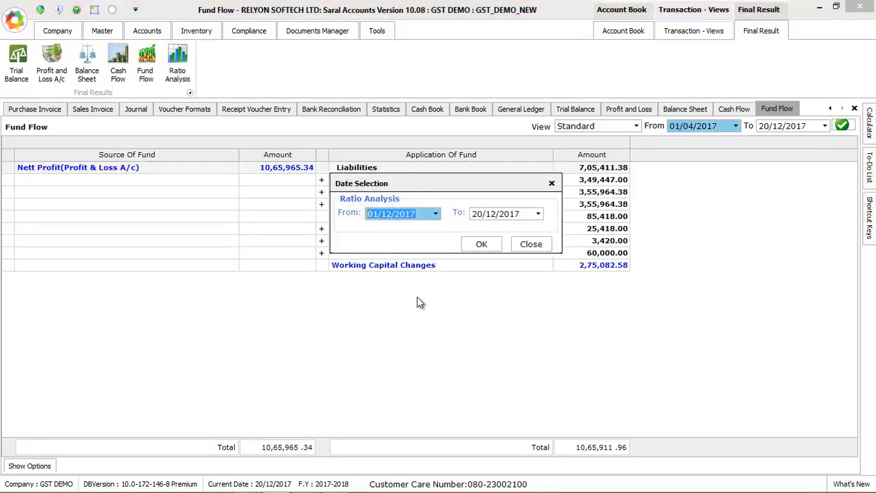
left_click(481, 245)
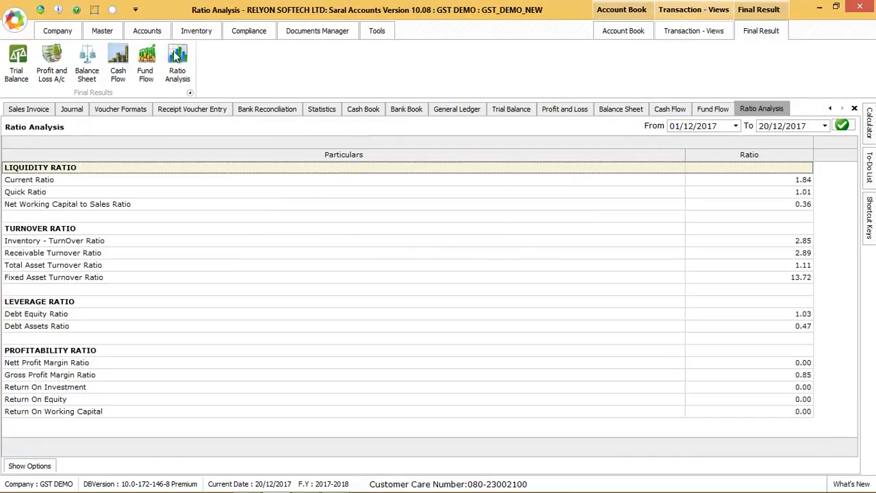
Step: Browse the TDS View, Outstanding, Cost Centre View and reports menus on the Accounts tab
left_click(146, 31)
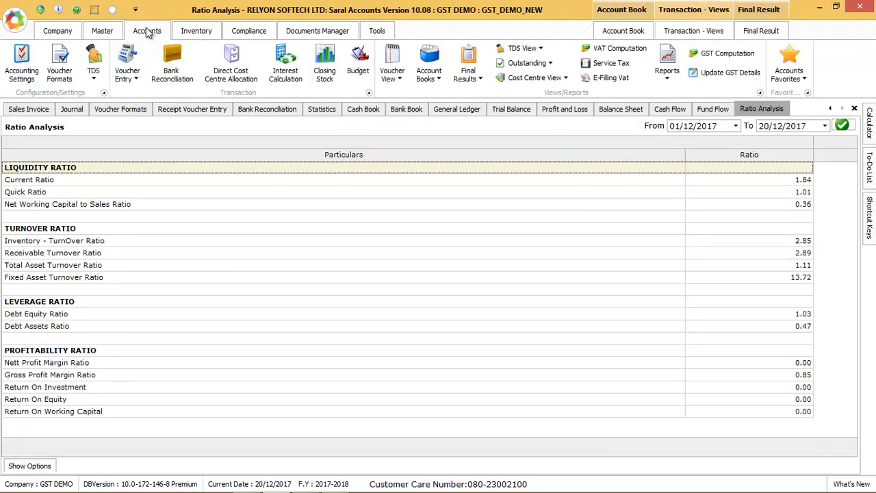
left_click(538, 51)
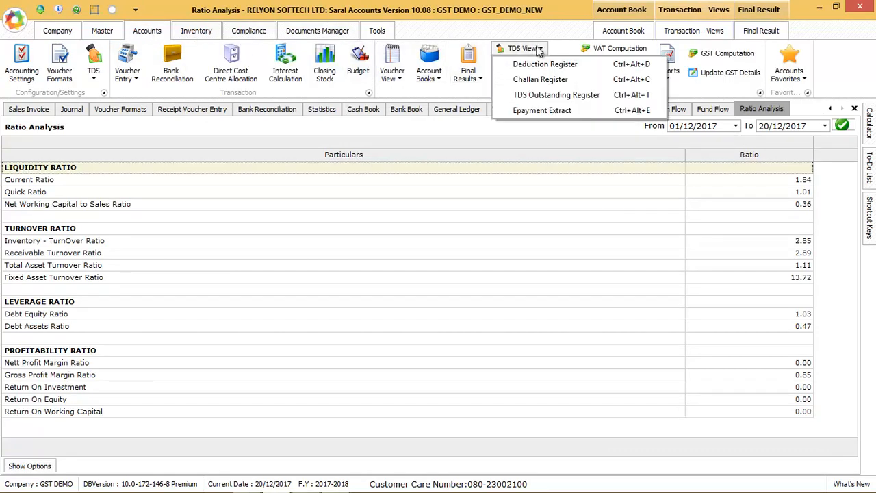
left_click(545, 65)
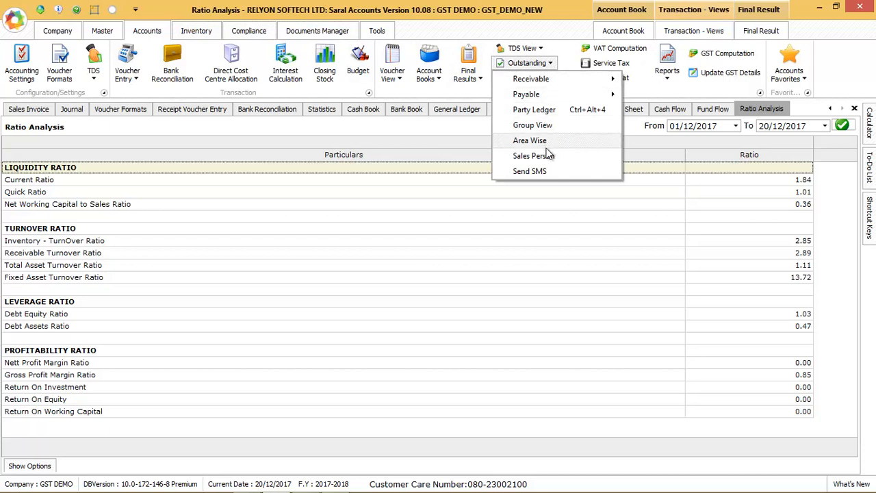
left_click(551, 78)
left_click(553, 77)
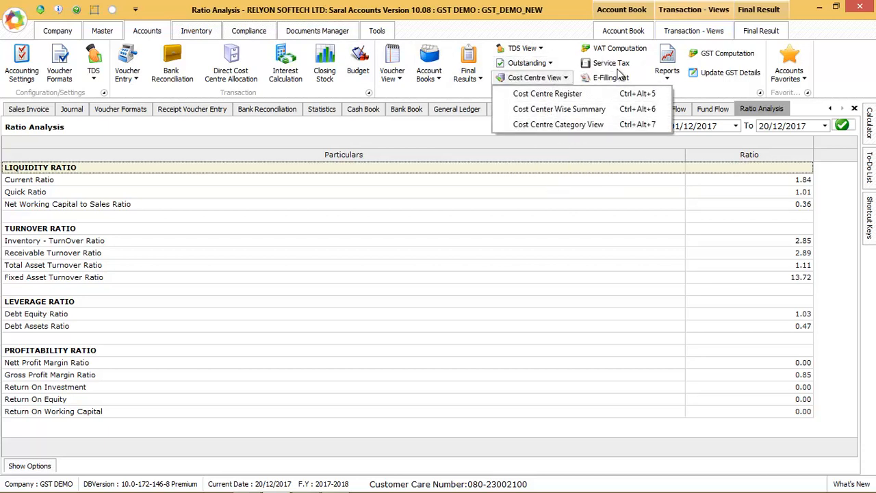
left_click(667, 71)
left_click(713, 64)
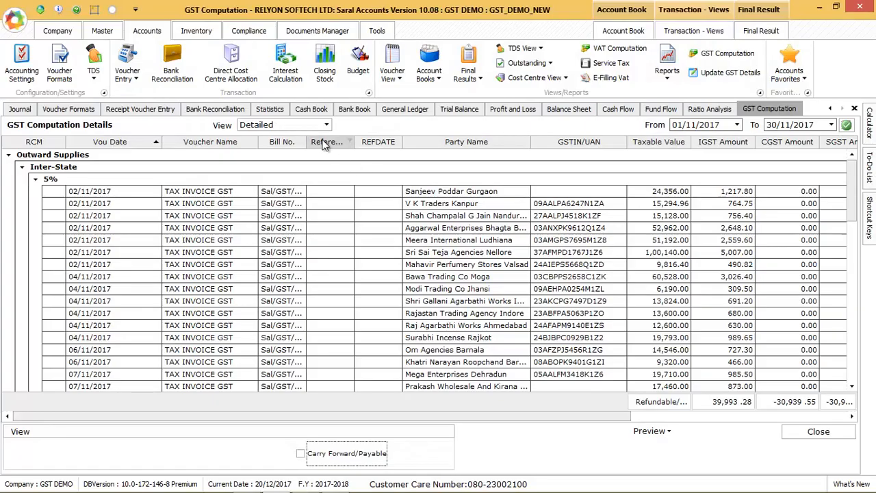
Step: Keep the Detailed GST Computation layout and check export options on the 5% unregistered row
left_click(326, 125)
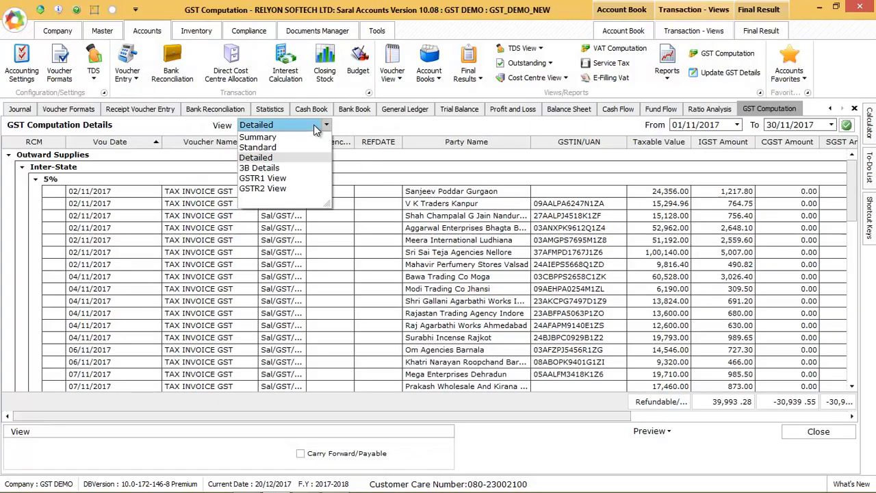
left_click(317, 203)
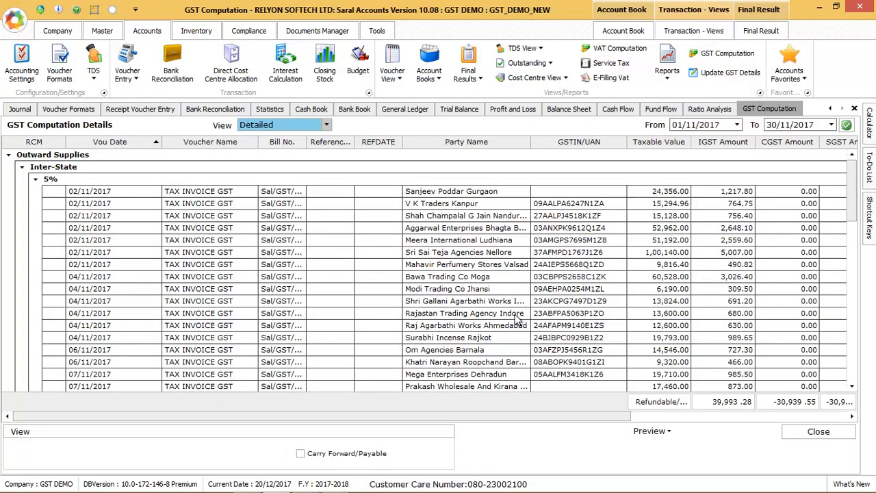
right_click(257, 192)
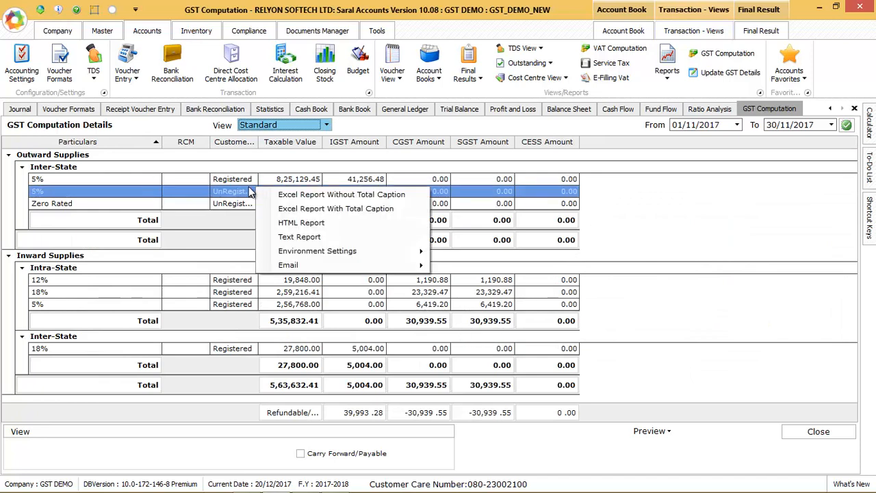
left_click(239, 191)
Step: Switch the November 2017 GST Computation to 3B Details and check its export options
left_click(308, 125)
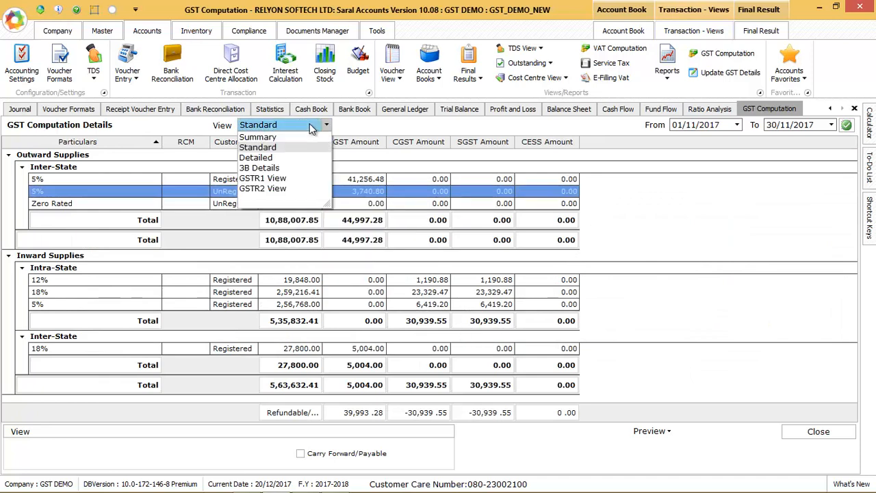
left_click(274, 168)
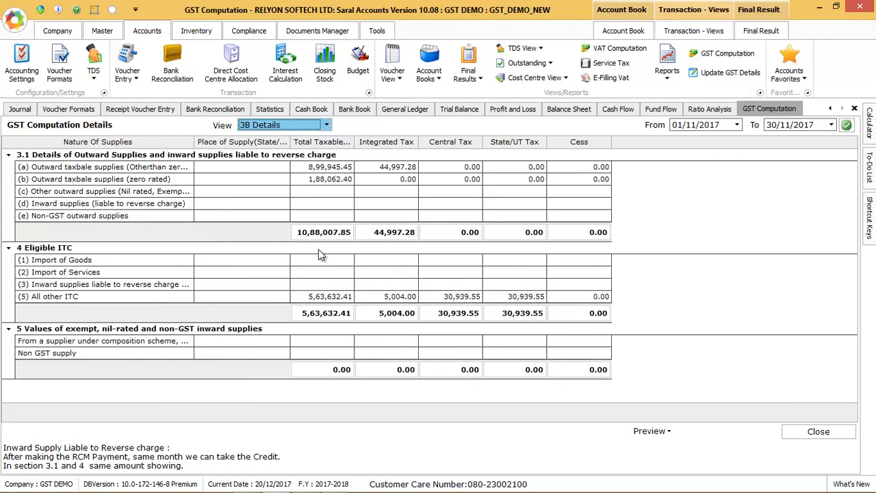
right_click(236, 207)
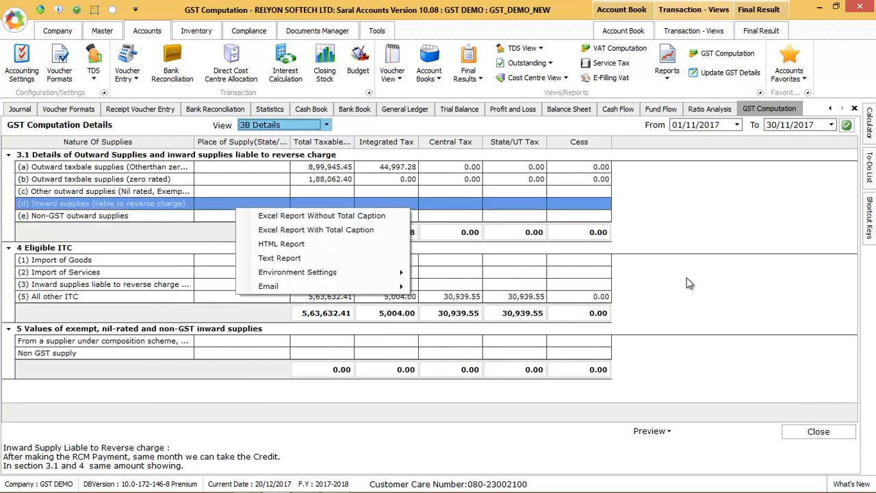
left_click(661, 269)
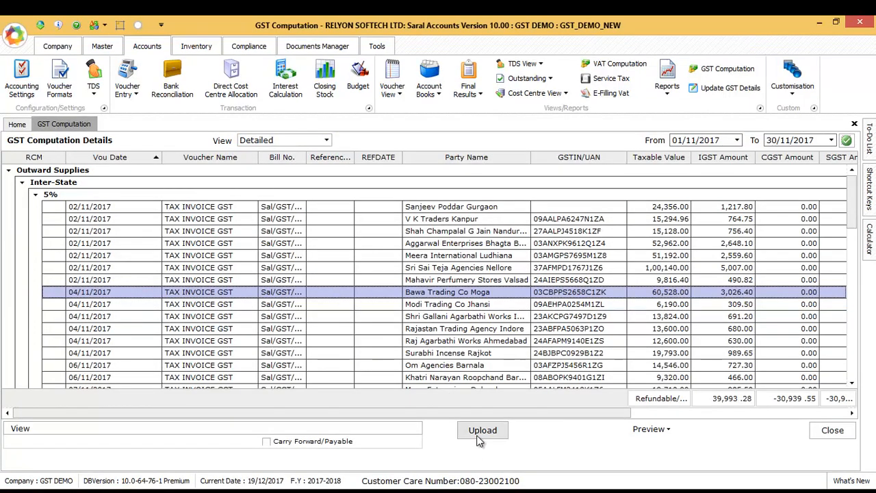
Step: Review the GSTR1 upload summary's B2B, B2C Large and B2C Small sections for Nov 2017
left_click(482, 429)
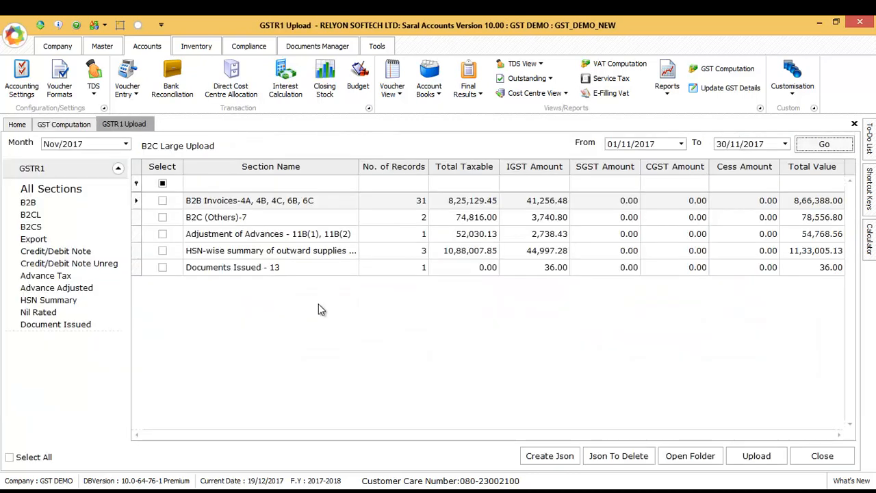
left_click(28, 204)
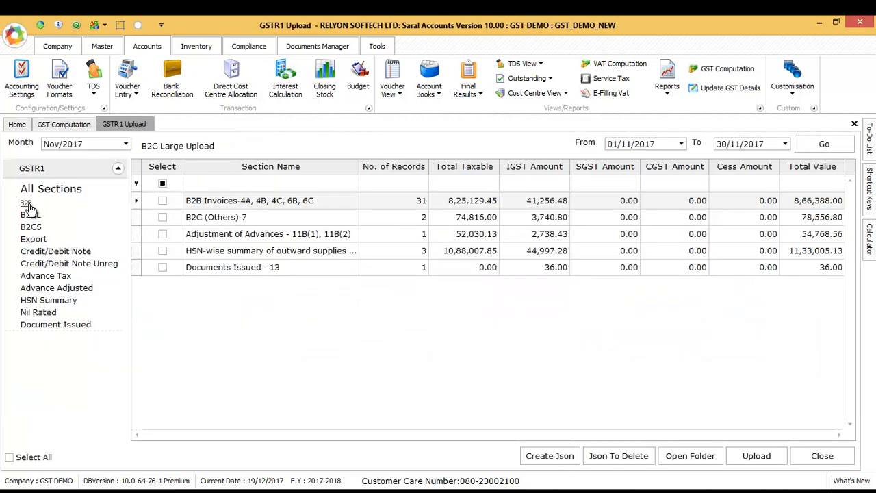
left_click(35, 216)
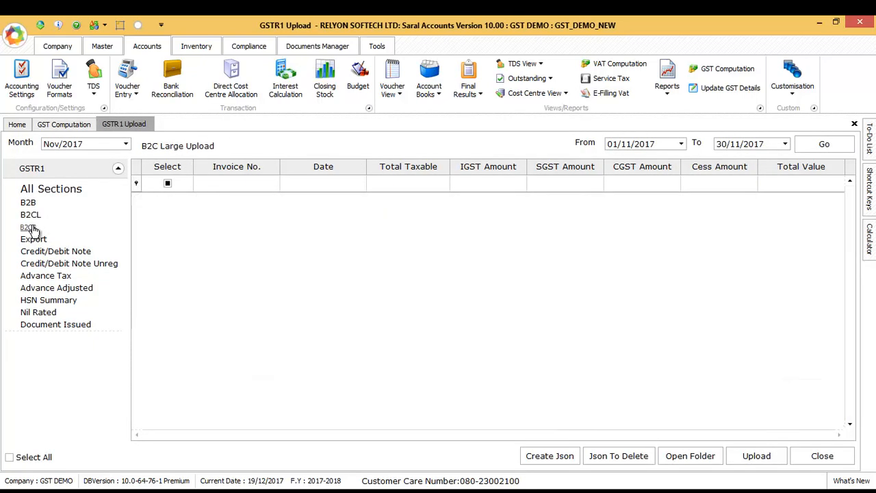
left_click(30, 228)
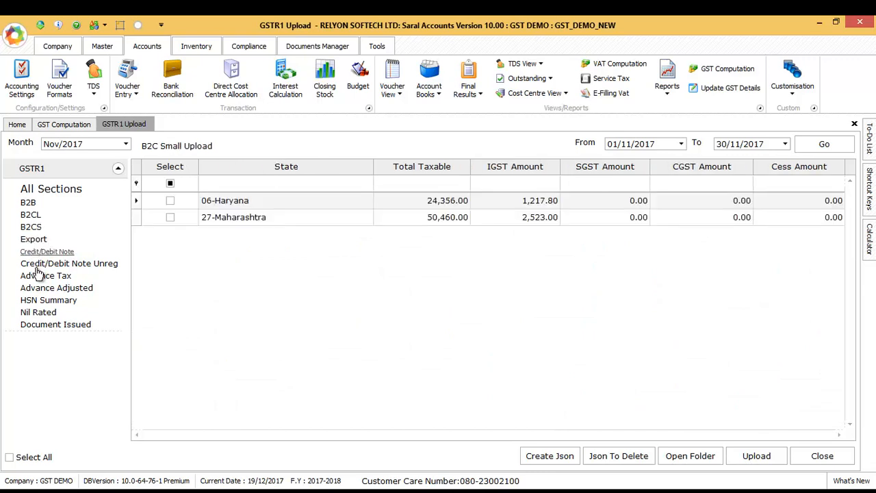
left_click(55, 190)
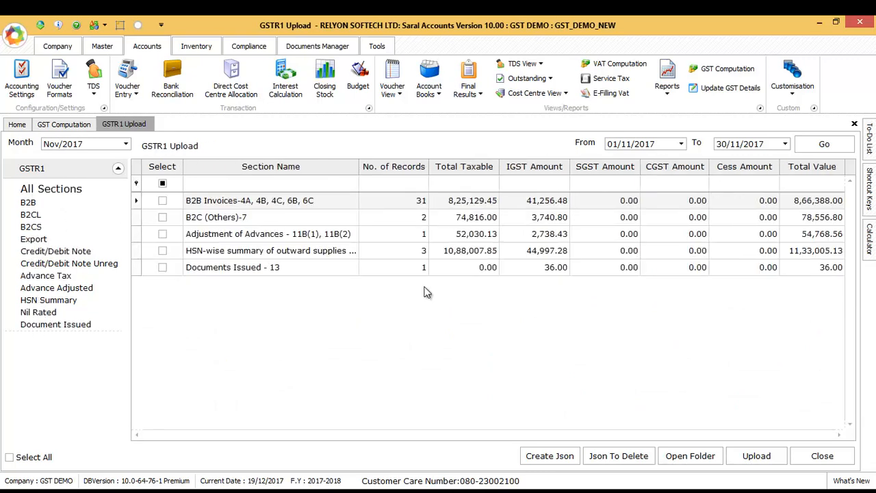
Step: Create the GSTR1 JSON with all sections selected and locate the file in its output folder
left_click(27, 456)
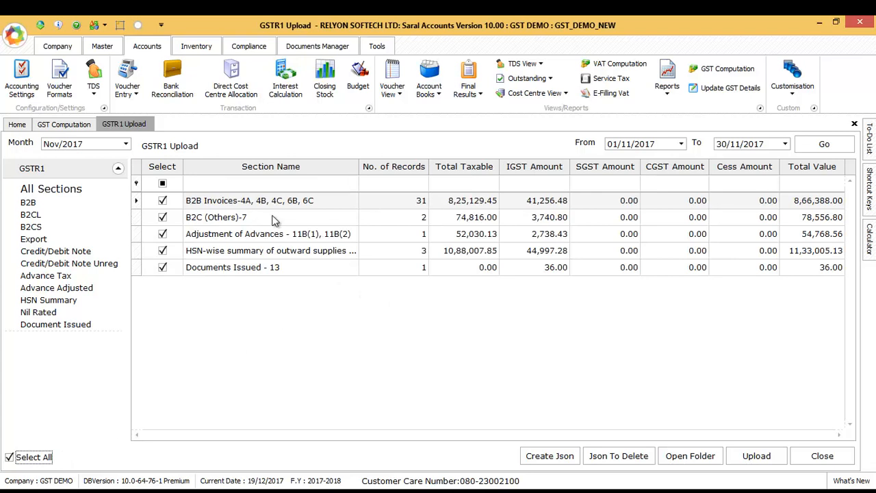
left_click(557, 461)
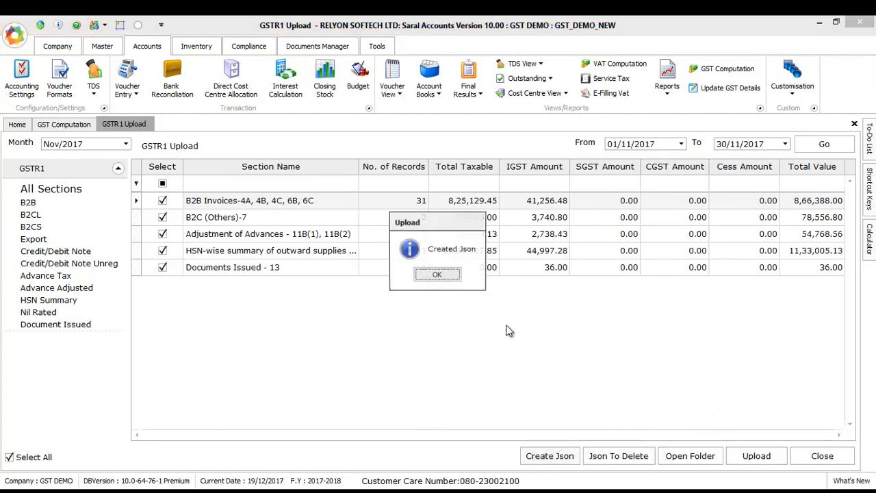
left_click(442, 277)
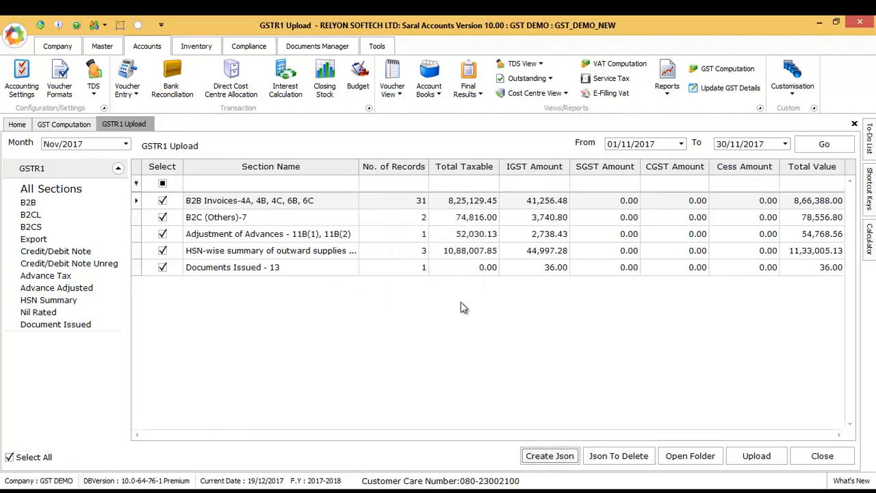
left_click(684, 454)
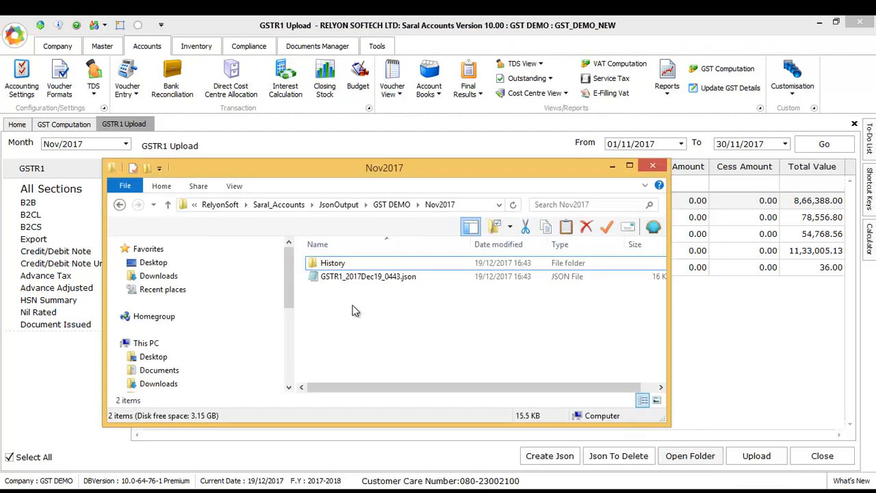
left_click(385, 277)
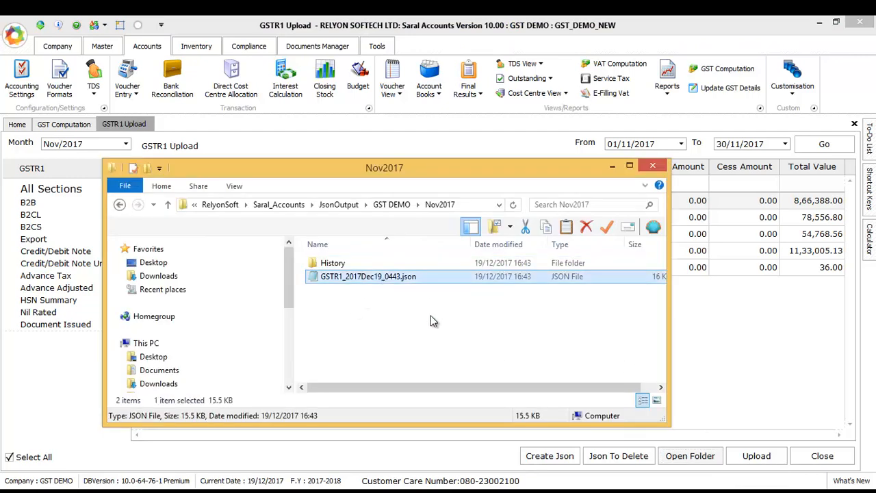
left_click(652, 168)
left_click(756, 457)
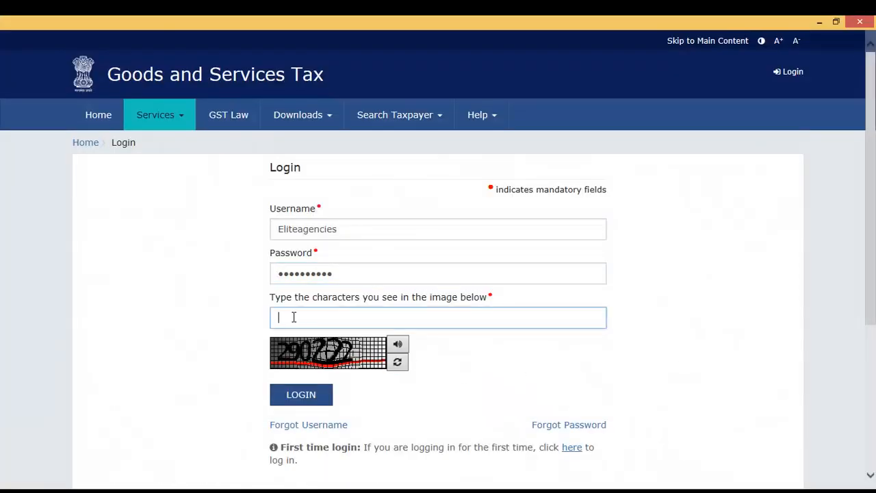
Step: Enter the captcha characters and submit the GST portal login
type("290222")
key("Return")
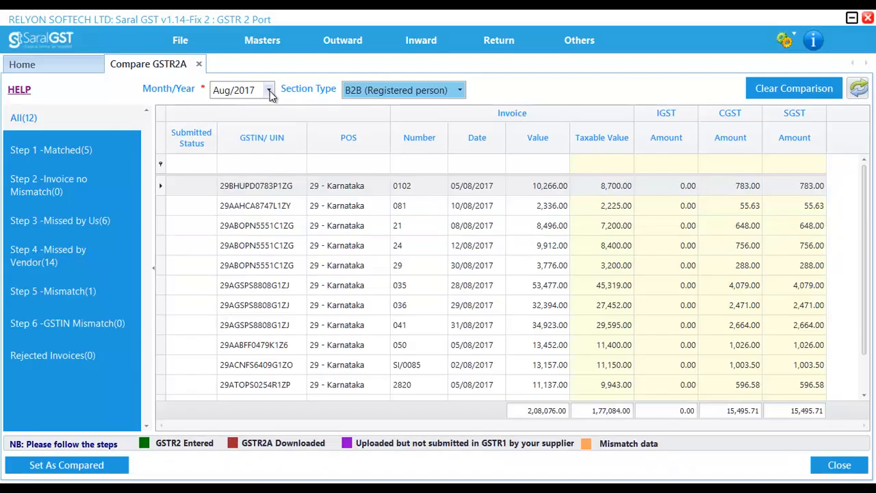
Step: For B2B, review matched and invoice-number mismatches, then accept all six Missed by Us invoices
left_click(459, 91)
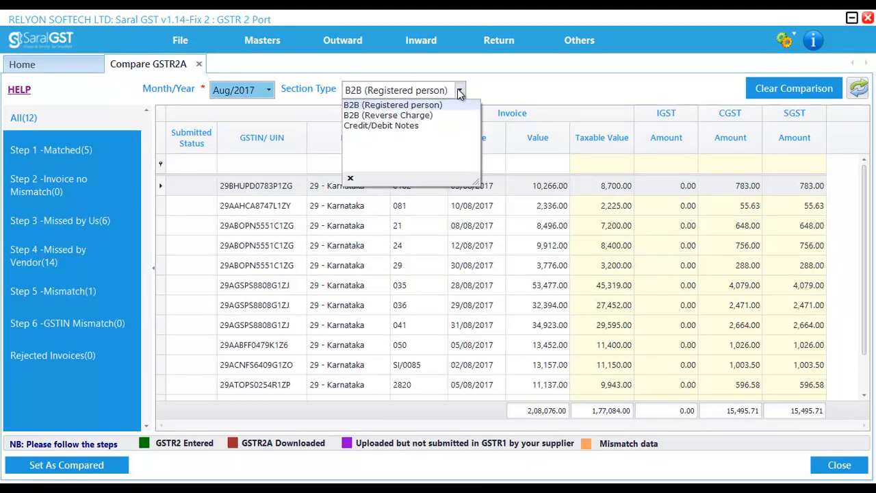
left_click(460, 92)
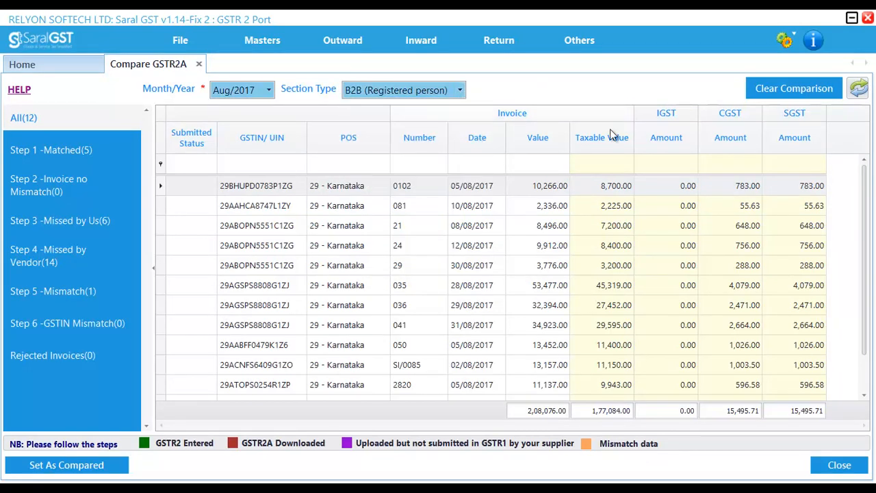
mouse_move(56, 132)
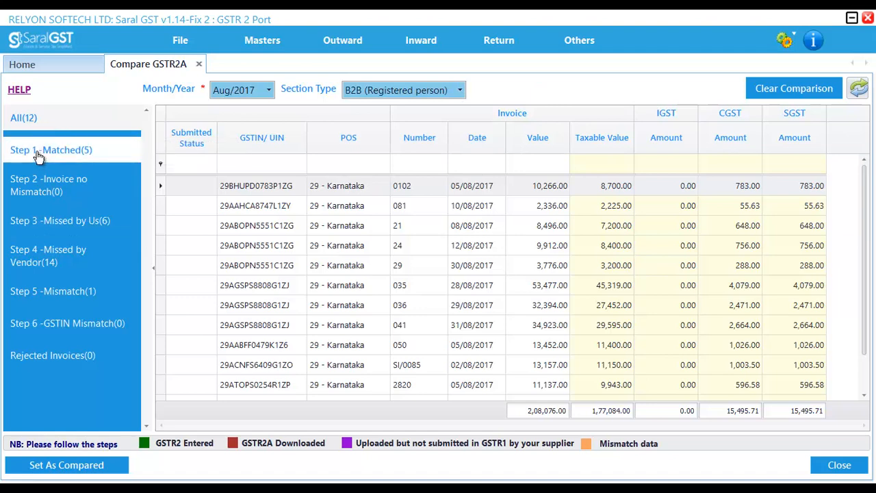
left_click(37, 156)
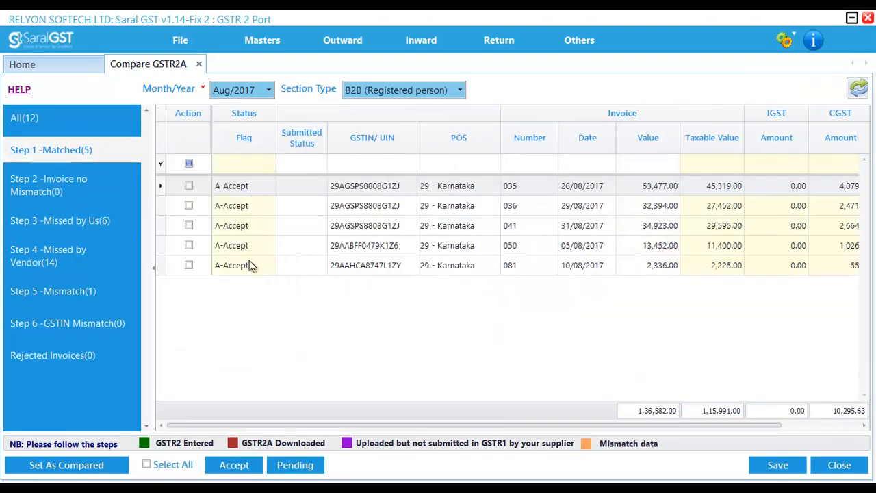
left_click(49, 186)
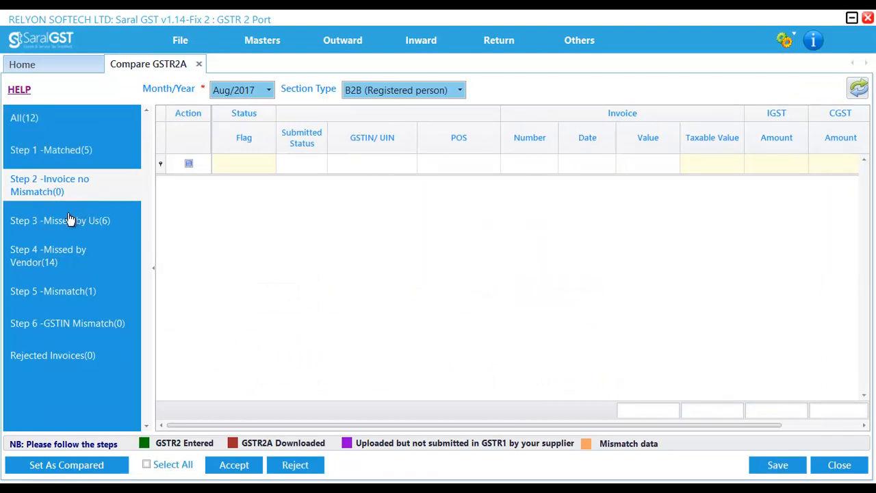
left_click(56, 226)
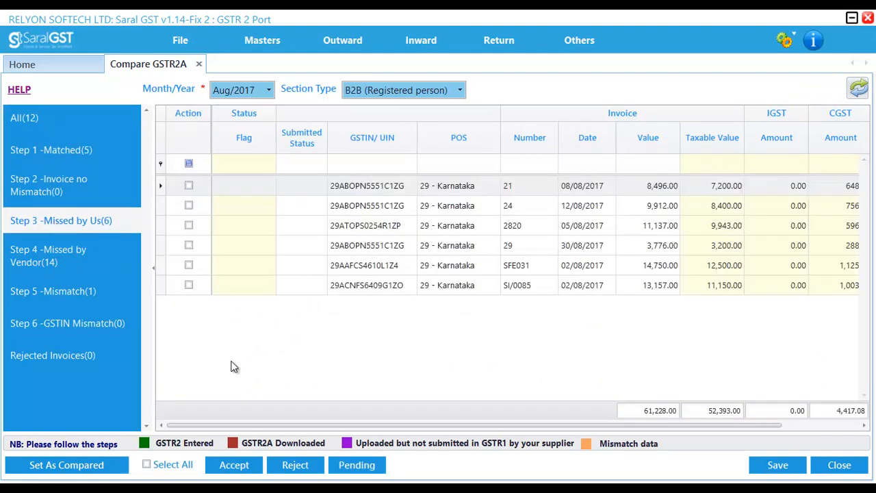
left_click(174, 467)
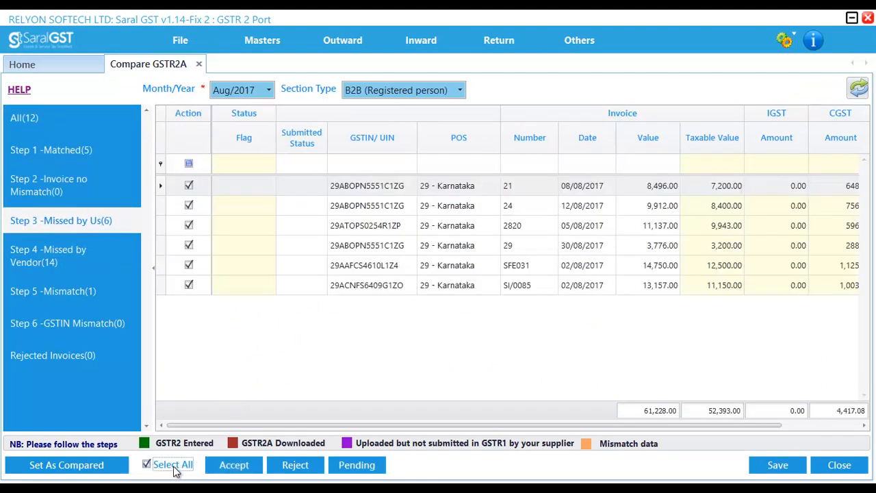
left_click(233, 465)
key("Return")
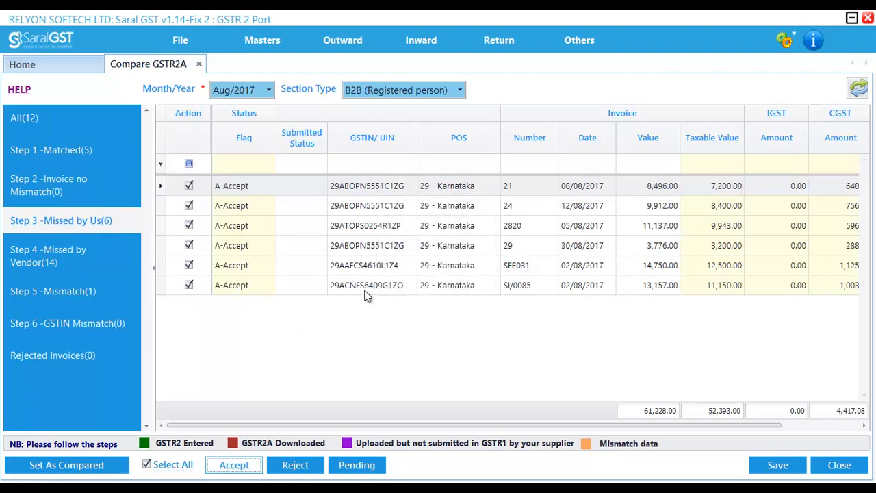
Step: Accept the amount-mismatched invoice 0102 after reviewing vendor-missed ones, then check GSTIN mismatches and rejected invoices
mouse_move(54, 267)
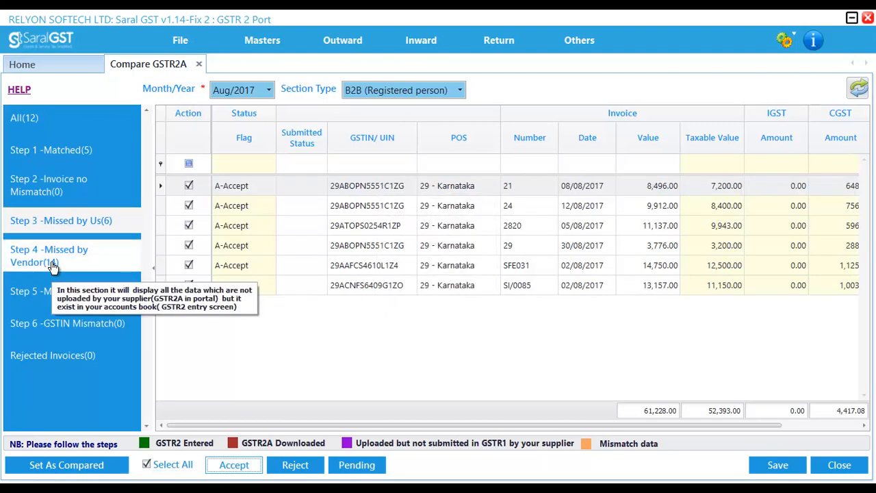
left_click(53, 267)
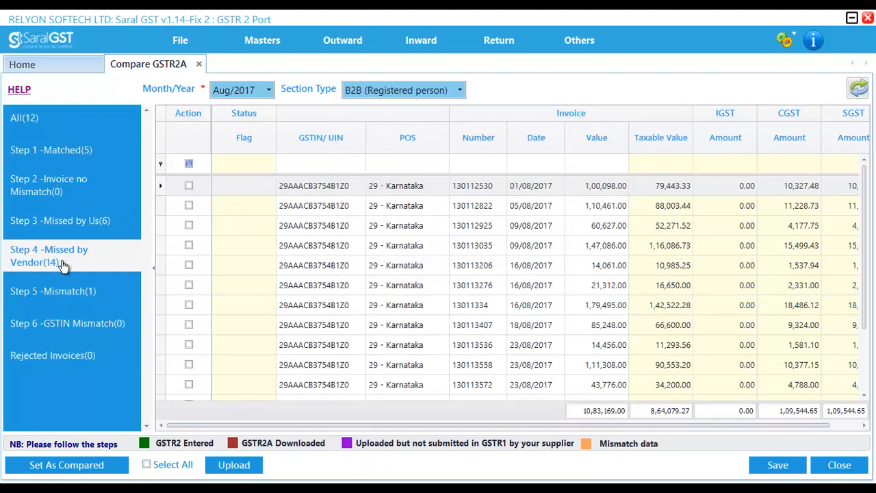
left_click(176, 466)
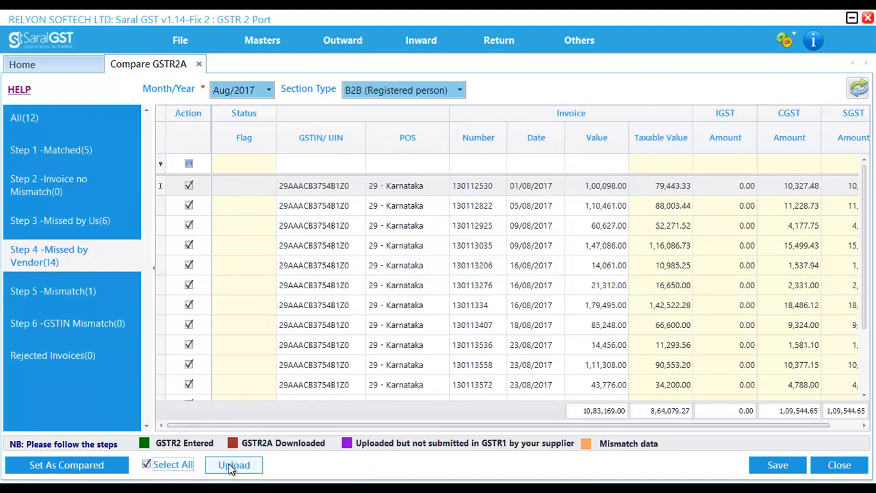
left_click(50, 296)
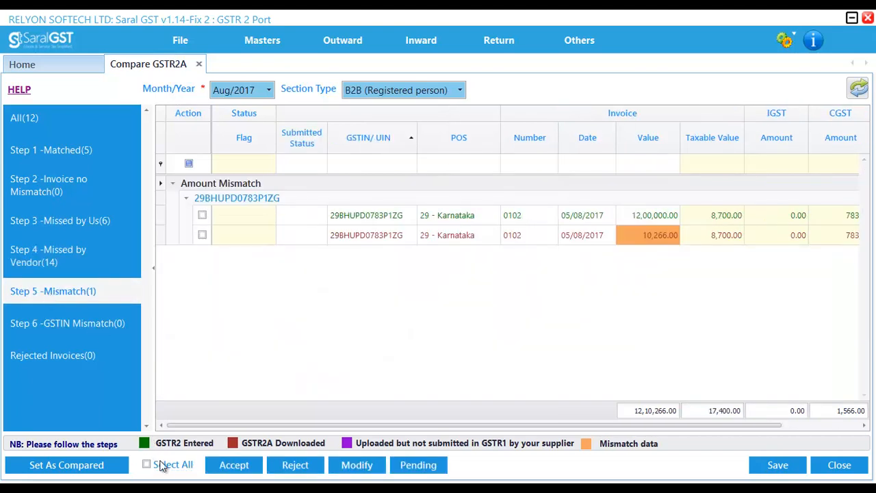
left_click(231, 465)
key("Return")
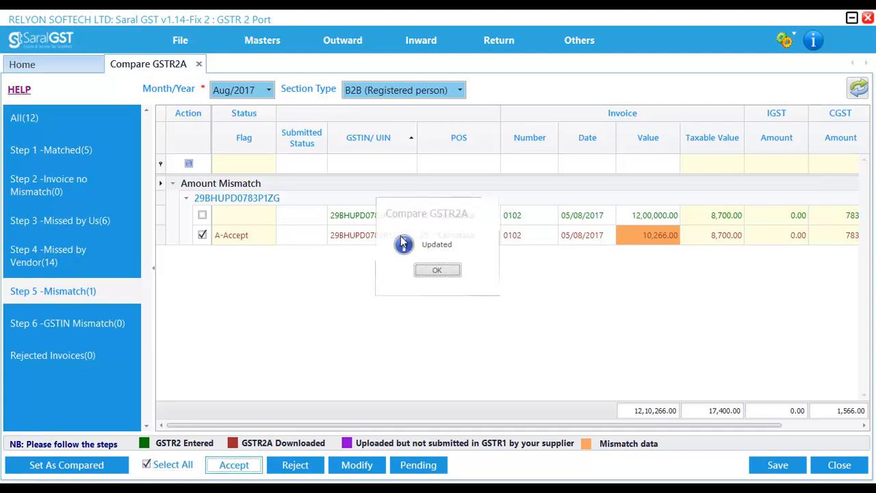
left_click(53, 334)
left_click(63, 357)
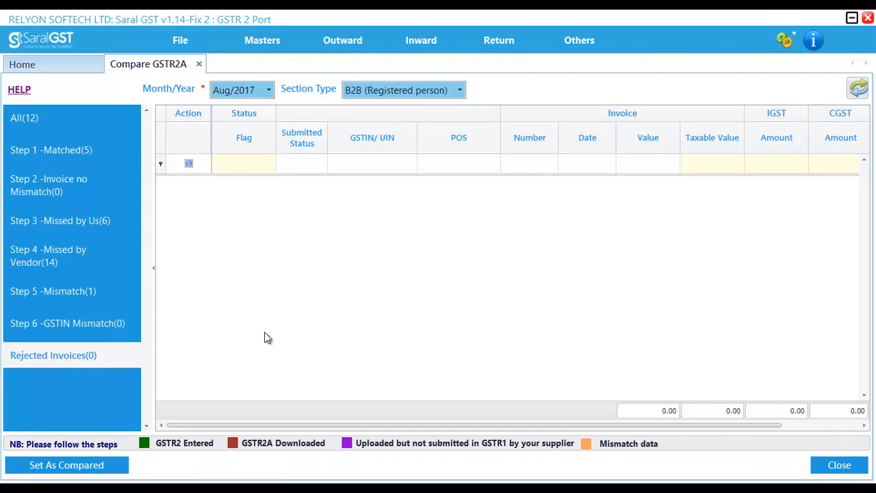